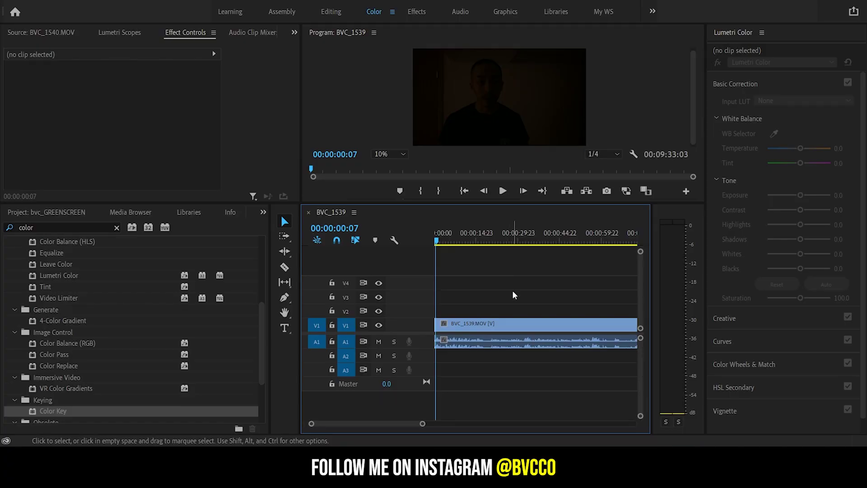
Step: Show the project's media and move the playhead to 00:08:29:22, inside the BVC_1540 clip
key(minus)
key(minus)
key(minus)
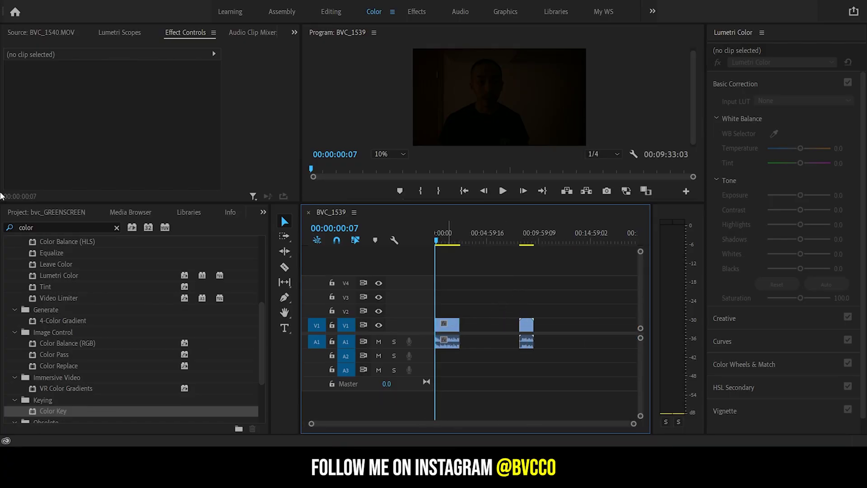
click(9, 212)
click(469, 293)
key(equal)
key(equal)
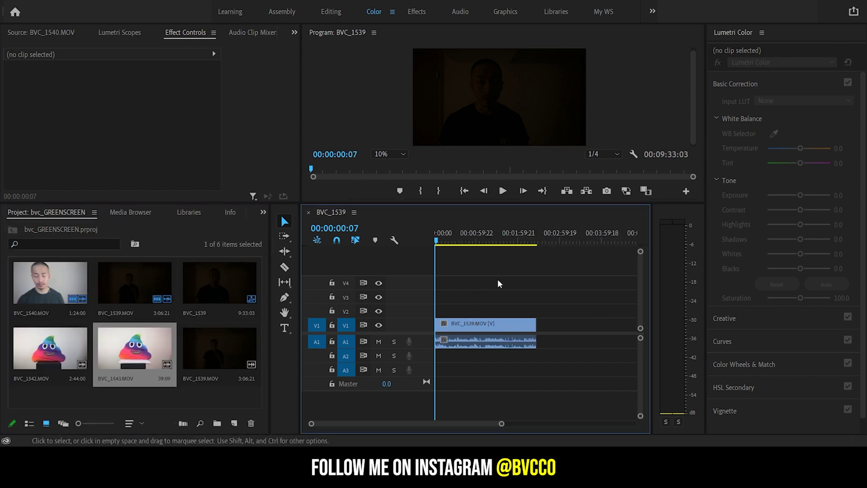
key(minus)
key(minus)
drag(519, 237, 524, 235)
key(equal)
key(equal)
key(equal)
key(equal)
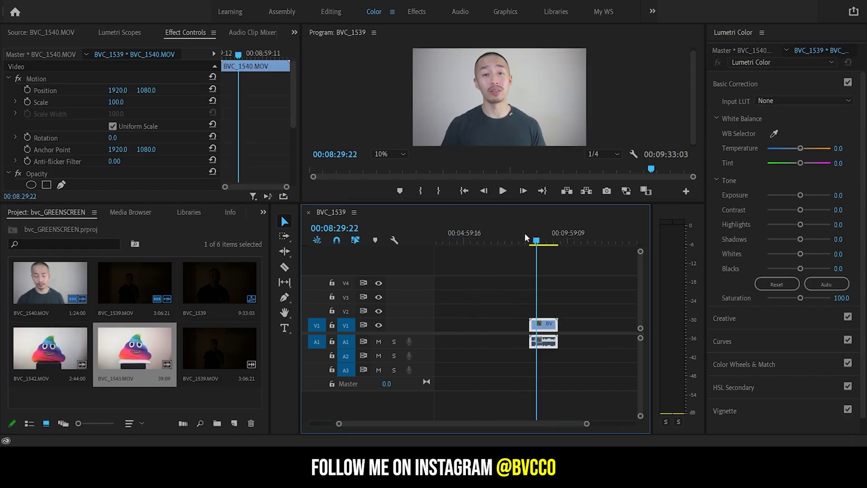
Step: Delete only the audio portion of the BVC_1540 clip from track A1
click(463, 308)
click(587, 338)
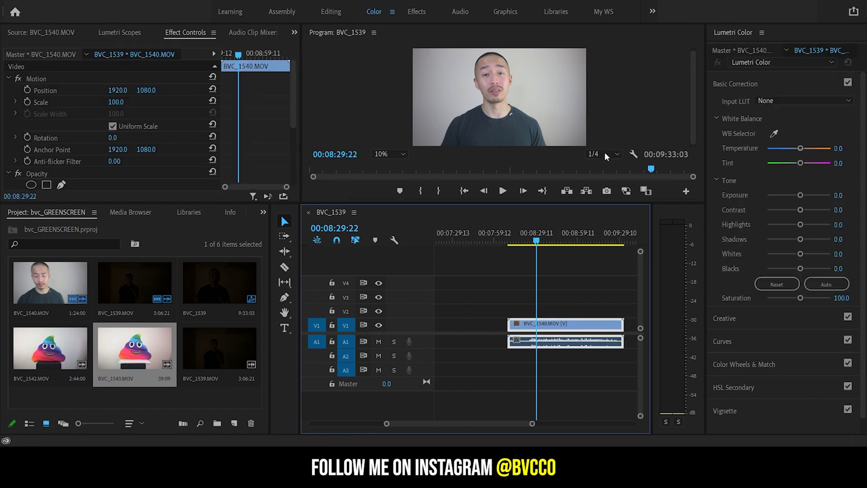
alt+click(568, 325)
alt+click(564, 343)
key(Delete)
key(minus)
key(equal)
Step: Split the BVC_1540 clip at 00:08:42:07 and delete the part before the cut
click(560, 323)
drag(536, 235, 554, 250)
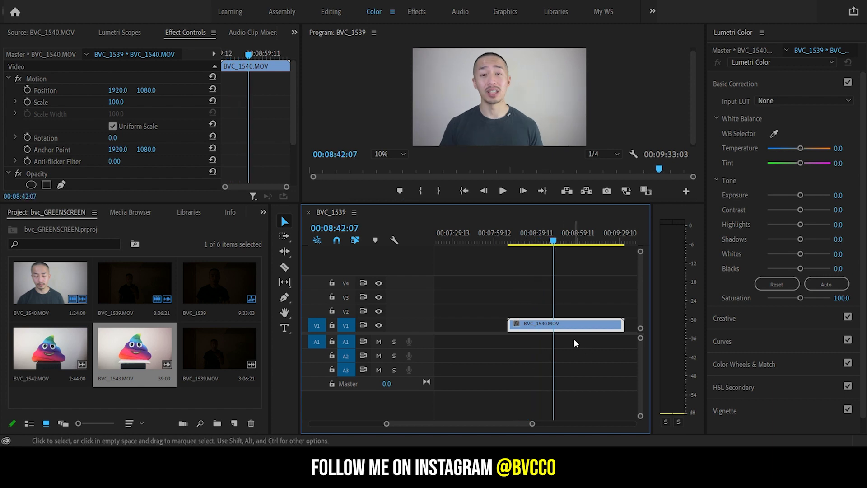
key(c)
click(554, 325)
key(v)
click(535, 329)
key(Delete)
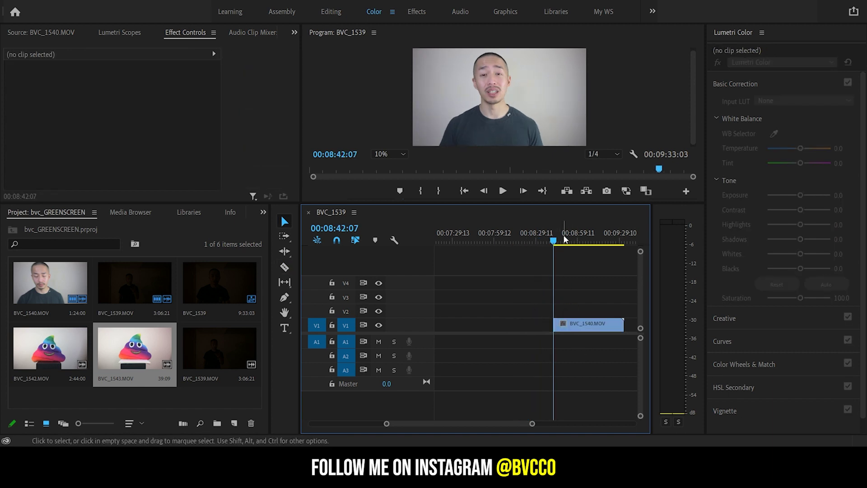
Step: Trim more off the start of the BVC_1540 clip and cut away everything after 00:09:09:12
drag(555, 242, 562, 245)
key(c)
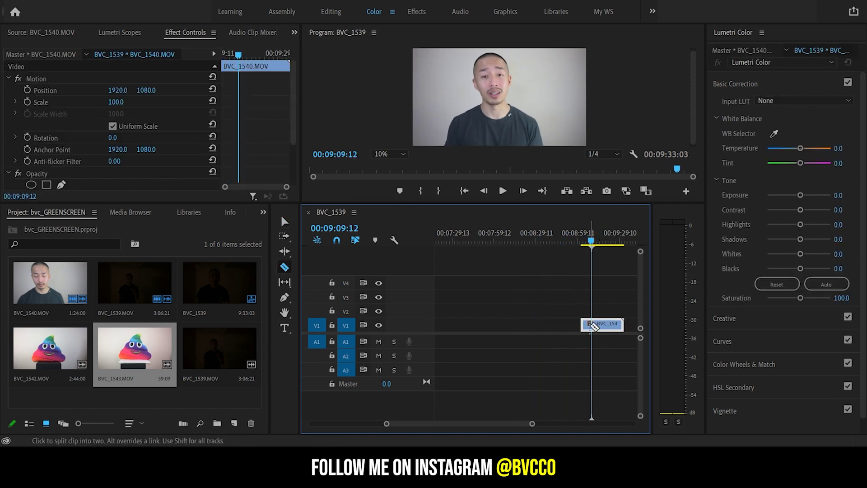
click(592, 325)
key(v)
click(604, 326)
key(Delete)
Step: With the playhead at 00:09:04:00, apply the Color Key effect to the BVC_1540 clip and sample the light grey background as key color
click(582, 238)
key(=)
key(=)
click(548, 242)
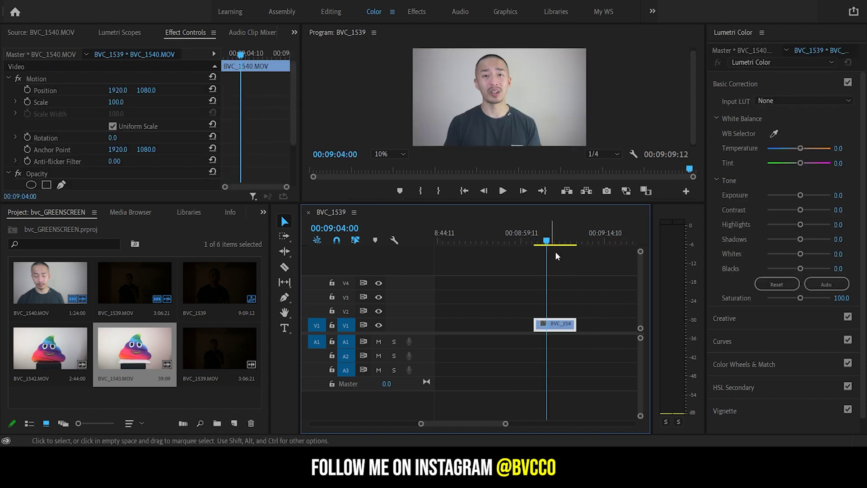
click(264, 212)
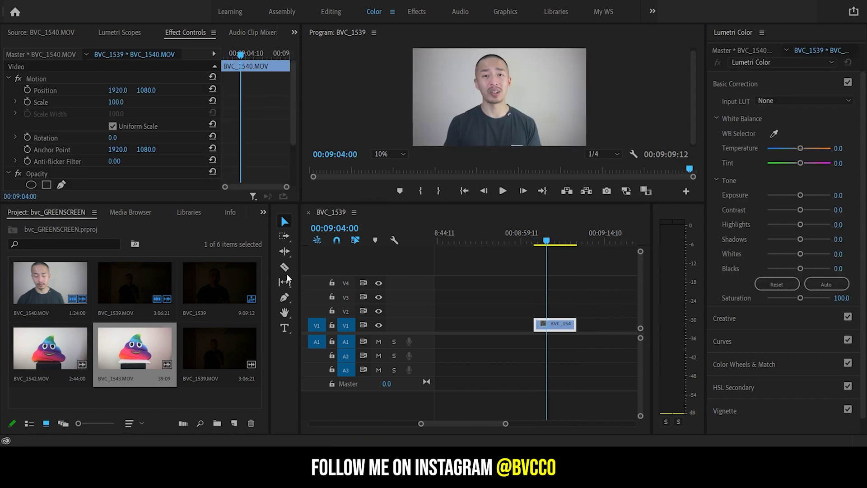
click(287, 276)
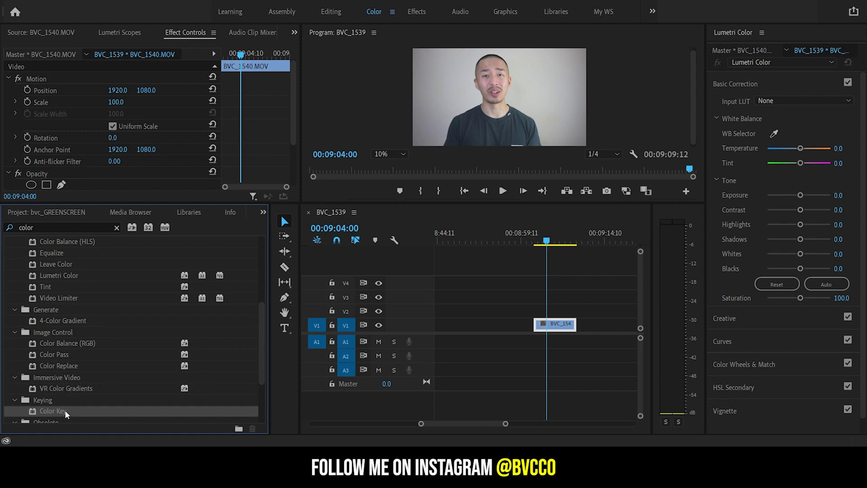
drag(571, 335, 570, 323)
scroll(295, 103, down, 2)
scroll(295, 103, down, 3)
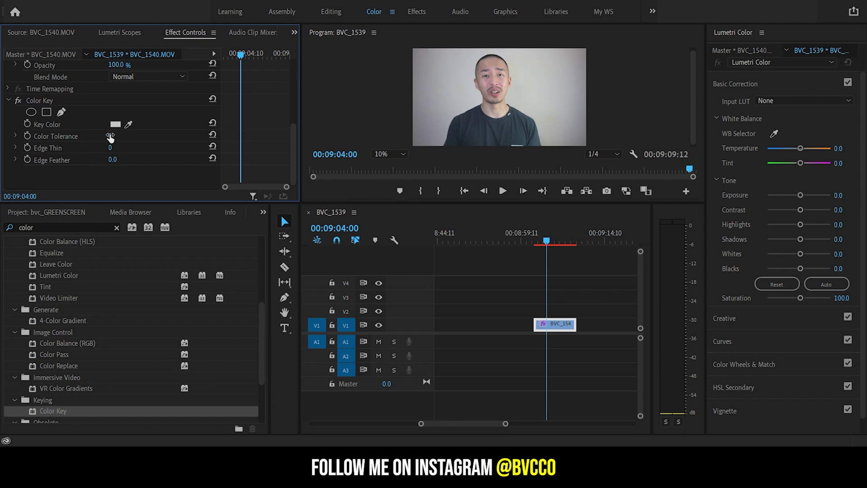
Step: Set the Color Key's Color Tolerance to 25 and Edge Thin to -1 on the BVC_1540 clip
mouse_move(113, 138)
mouse_down()
mouse_move(125, 138)
mouse_move(112, 136)
mouse_up()
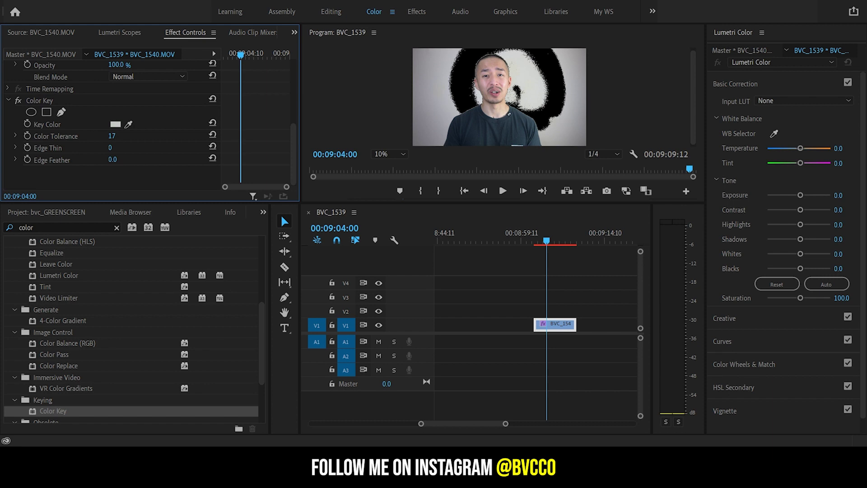
drag(111, 135, 112, 136)
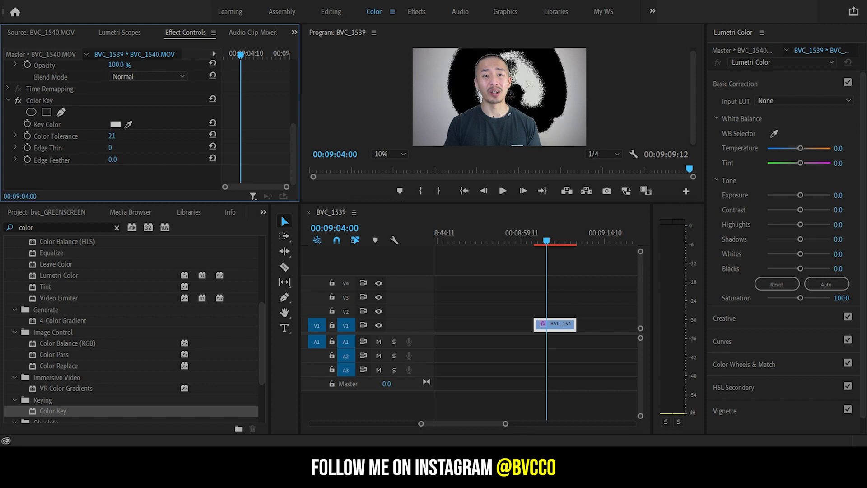
mouse_move(112, 135)
mouse_down()
mouse_move(218, 136)
mouse_move(113, 136)
mouse_up()
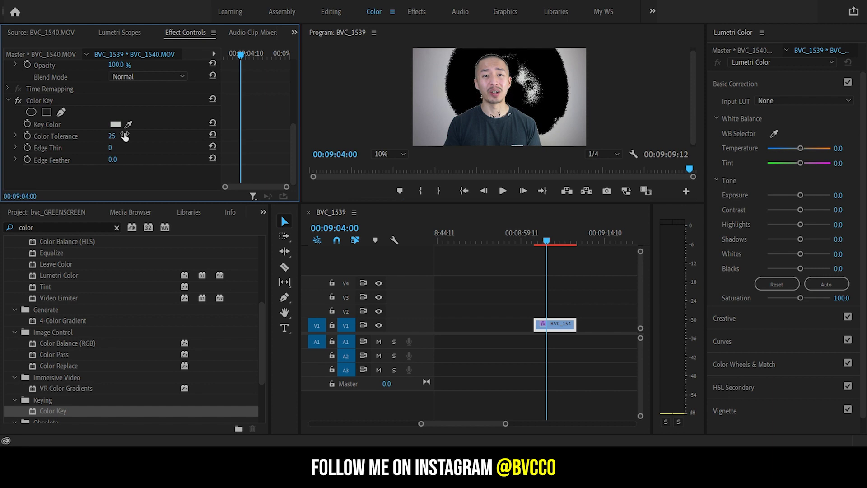
drag(110, 148, 109, 148)
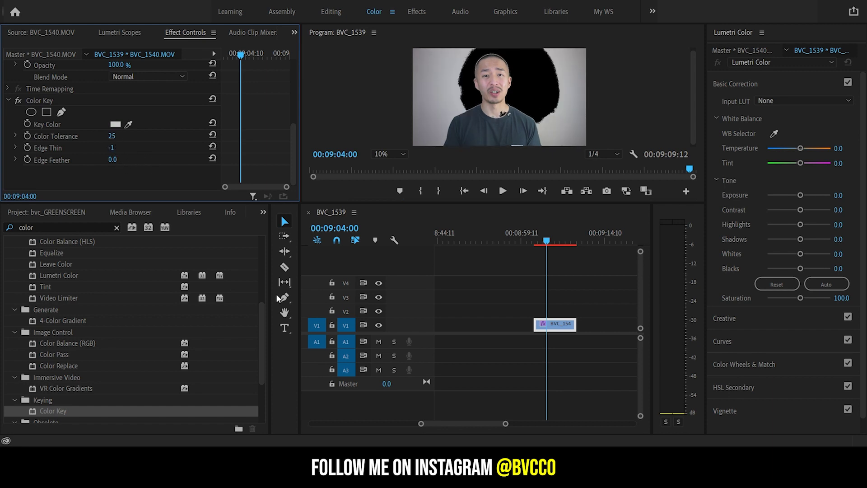
click(441, 362)
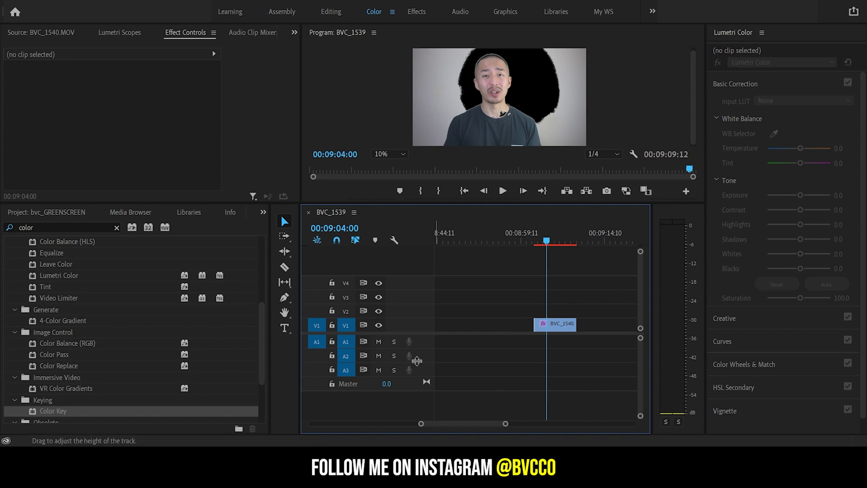
Step: Add a second Color Key effect to the BVC_1540 clip, sample its key color from the footage and adjust its tolerance and edge
drag(41, 411, 555, 323)
drag(291, 92, 290, 144)
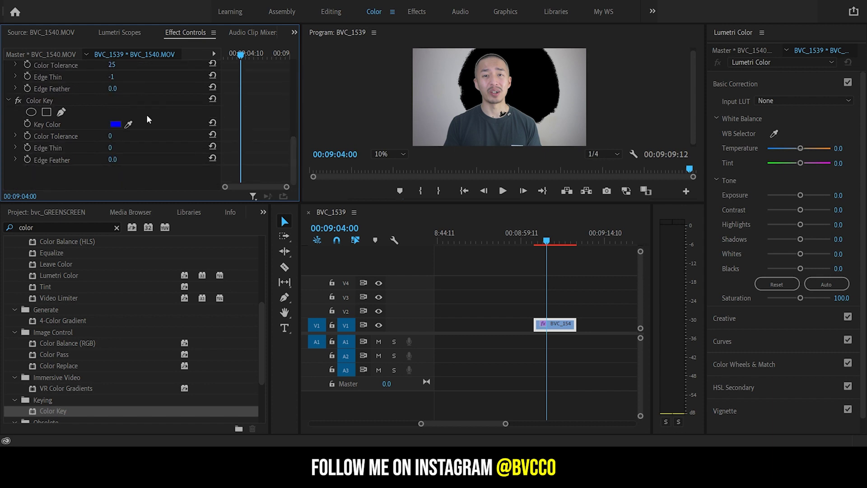
drag(128, 124, 520, 125)
drag(110, 136, 115, 136)
drag(112, 149, 119, 160)
Step: Apply another Color Key effect to the BVC_1540 clip to key out the remaining background
drag(50, 420, 556, 328)
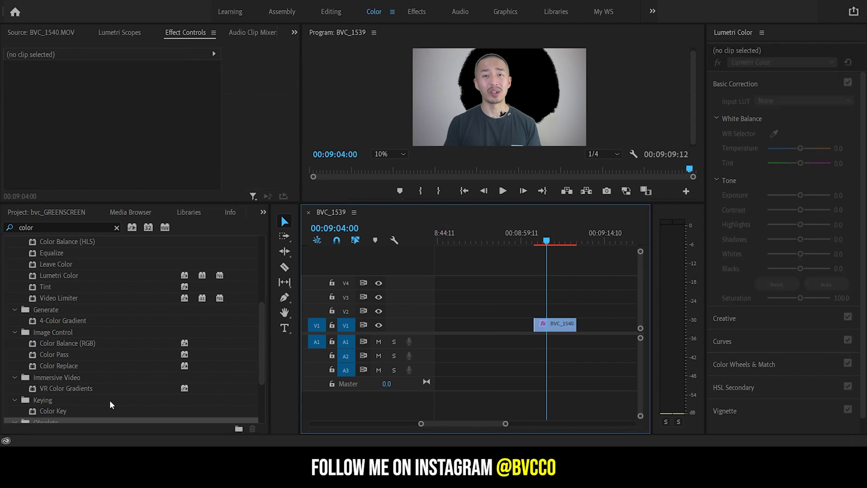
scroll(91, 389, down, 2)
drag(53, 366, 549, 324)
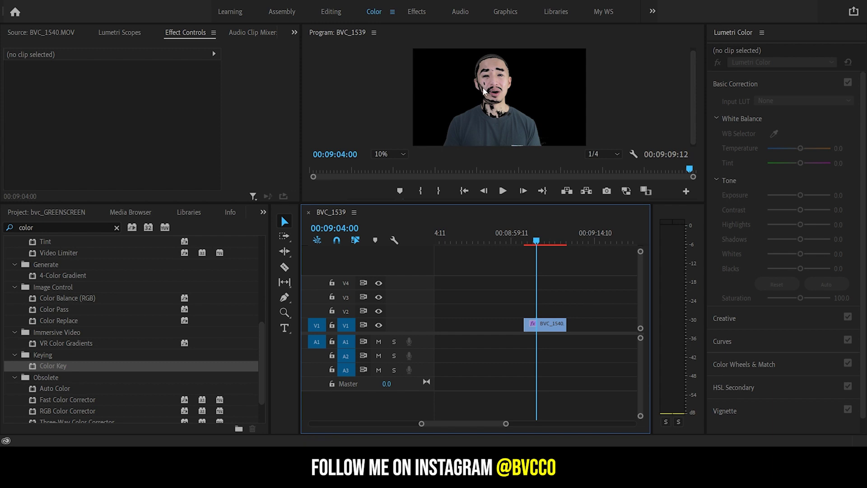
Step: Move the keyed BVC_1540 clip up to track V2 and to an earlier position in the timeline
key(minus)
key(equal)
key(equal)
key(minus)
key(minus)
key(minus)
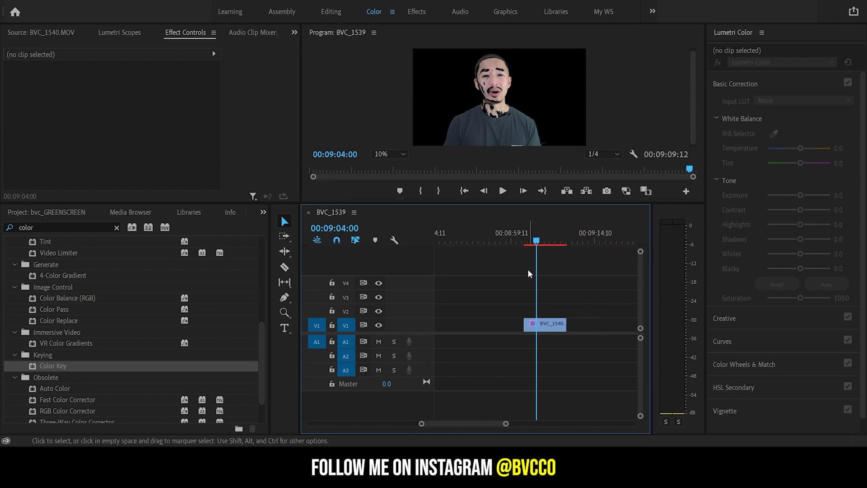
key(equal)
scroll(501, 313, down, 3)
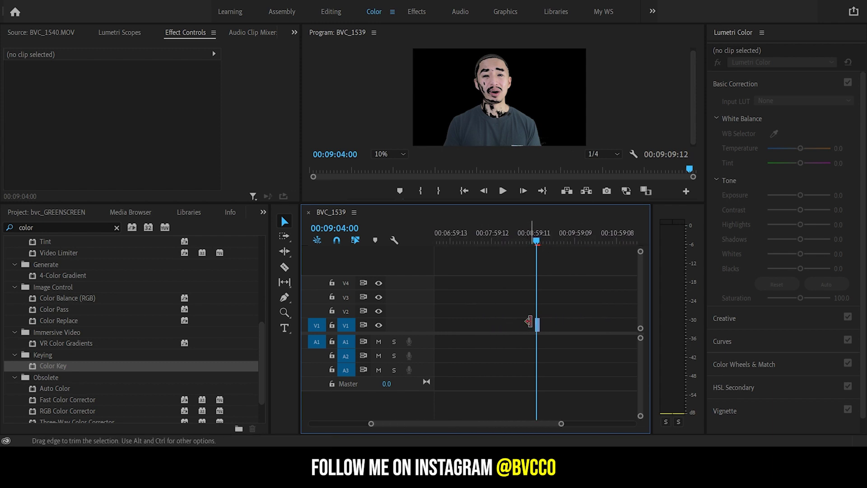
scroll(538, 271, down, 4)
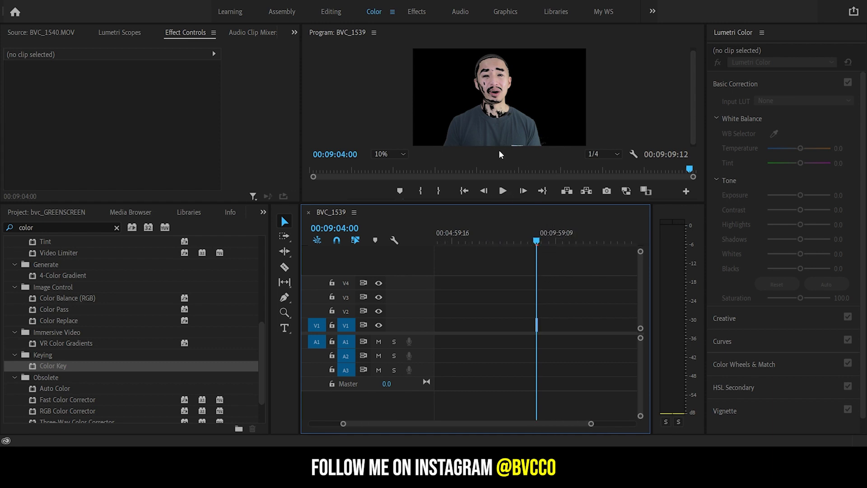
drag(537, 327, 457, 310)
Step: Move the keyed clip onto track V3 above the BVC_1539 clip, starting at about 00:01:47
key(minus)
drag(507, 235, 466, 233)
key(equal)
key(equal)
key(minus)
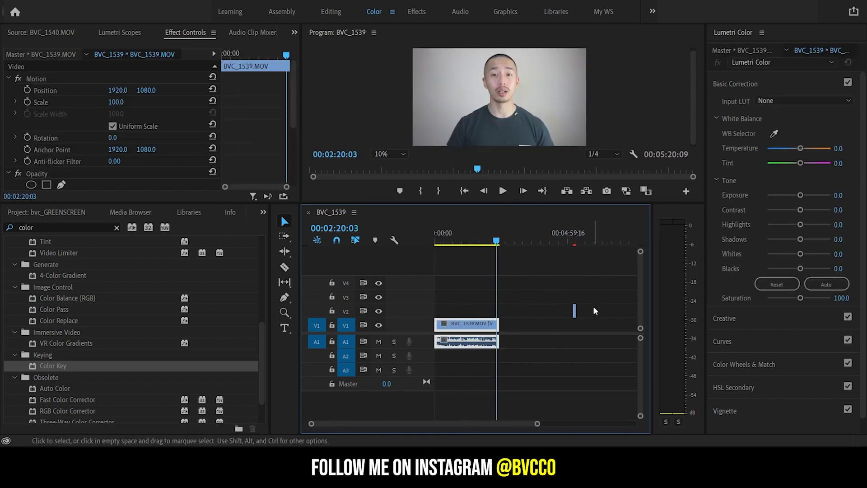
drag(574, 310, 550, 307)
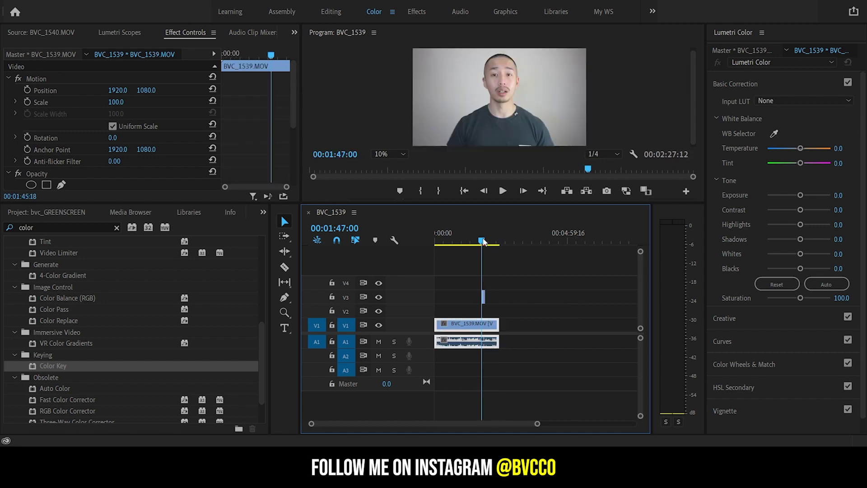
Step: Set the BVC_1540 clip's Scale to 26 and its Position to 373, 1886, in the lower-left corner of the frame
scroll(490, 248, up, 3)
click(545, 241)
scroll(551, 257, up, 3)
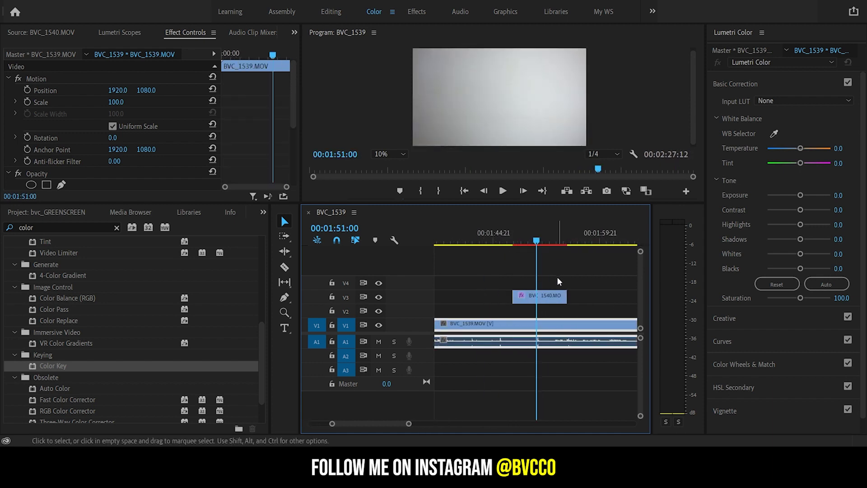
click(543, 294)
scroll(544, 294, down, 2)
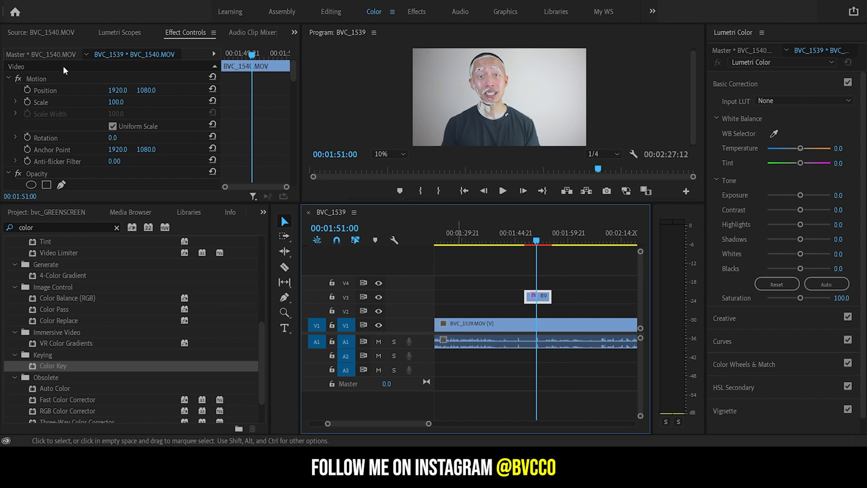
drag(115, 102, 50, 90)
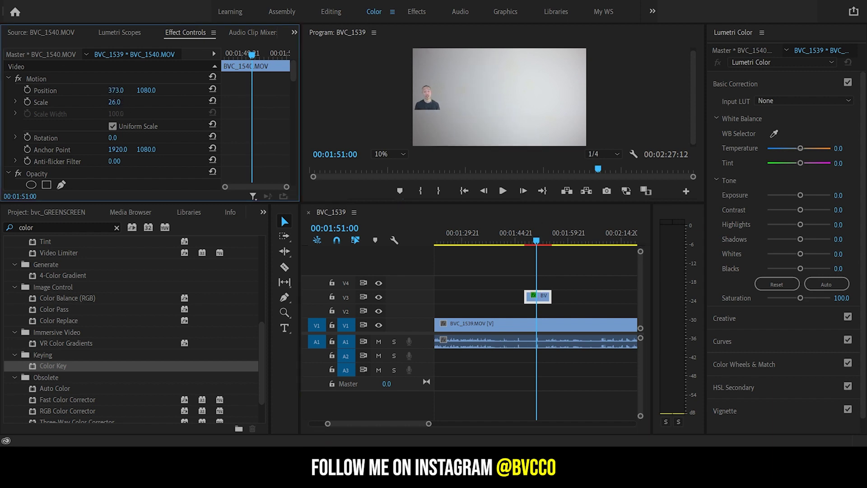
drag(142, 90, 316, 136)
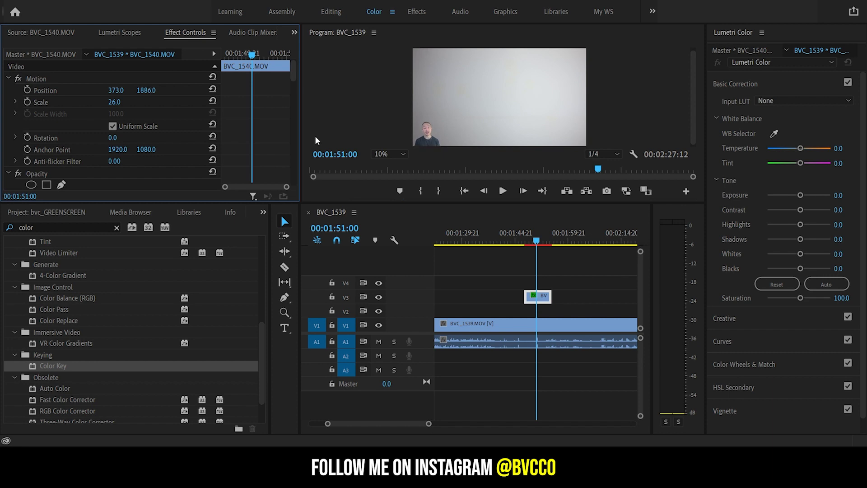
Step: Move the scaled BVC_1540 clip to the very start of the sequence on track V3
click(537, 240)
key(minus)
key(minus)
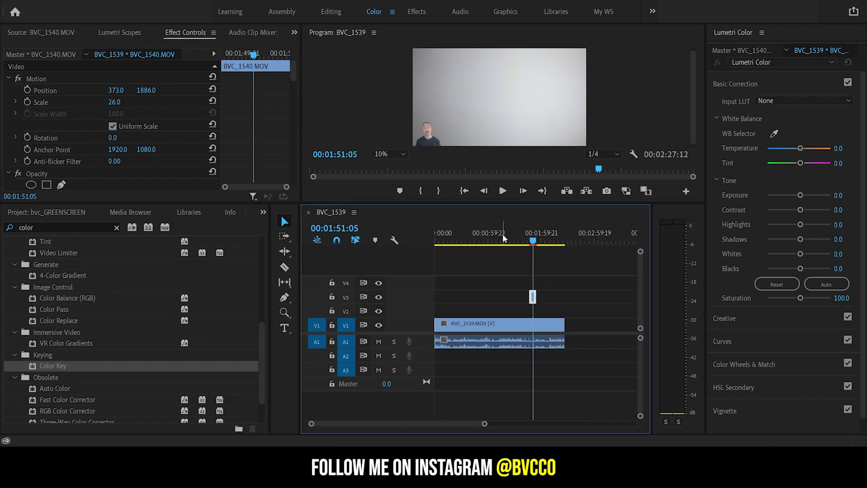
key(Home)
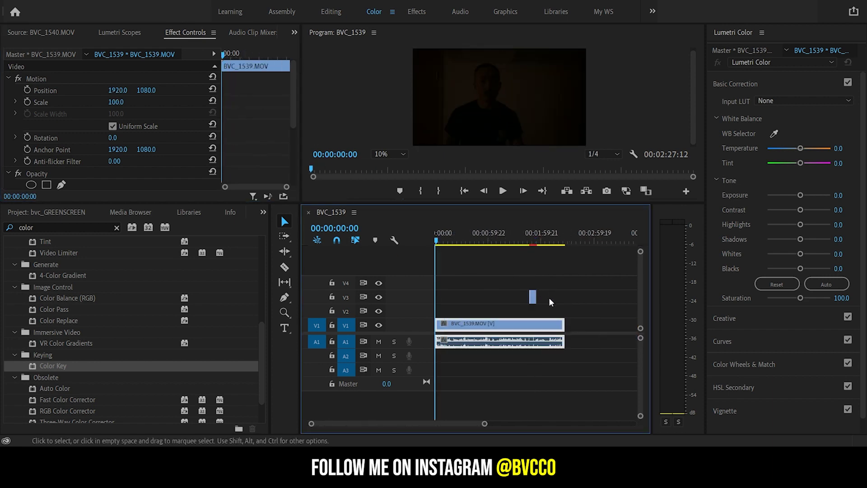
drag(532, 297, 438, 300)
click(474, 295)
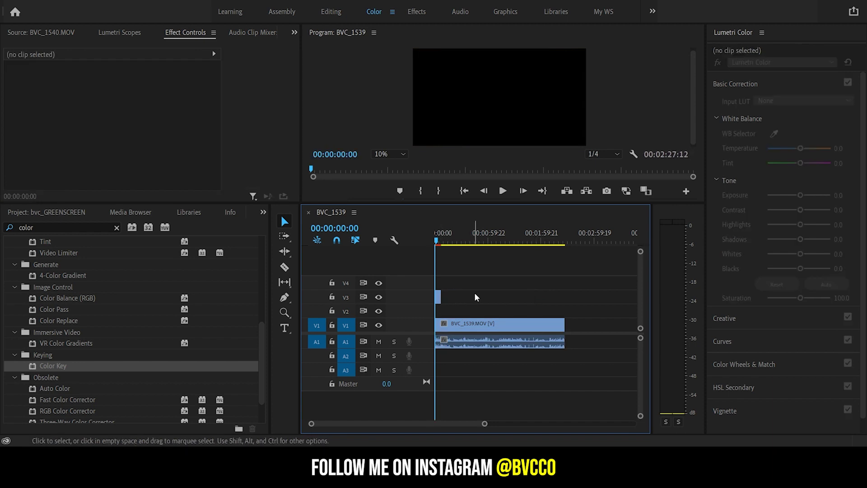
Step: Play the composite from the start of the sequence, briefly viewing the program monitor enlarged
key(equal)
key(equal)
key(equal)
key(equal)
click(465, 298)
key(space)
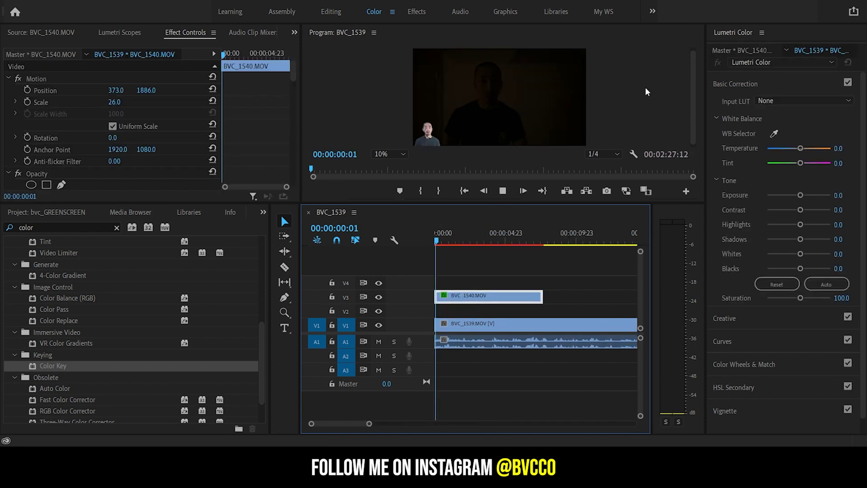
key(grave)
key(grave)
key(space)
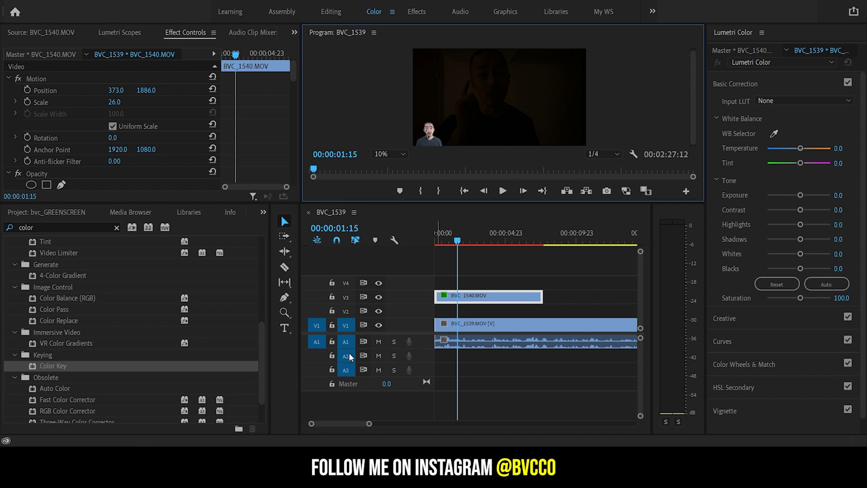
Step: Mute audio track A1 and play back the opening section with the keyed overlay again
click(379, 343)
key(space)
click(530, 275)
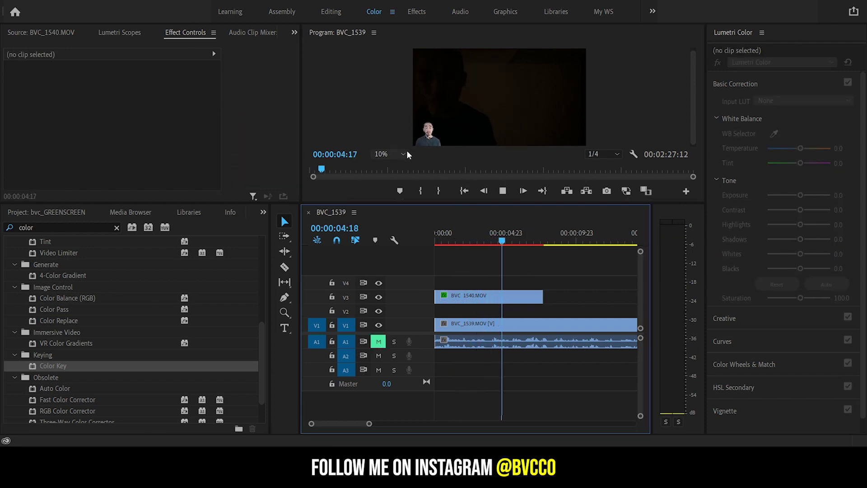
drag(509, 238, 477, 242)
key(space)
key(minus)
key(equal)
key(minus)
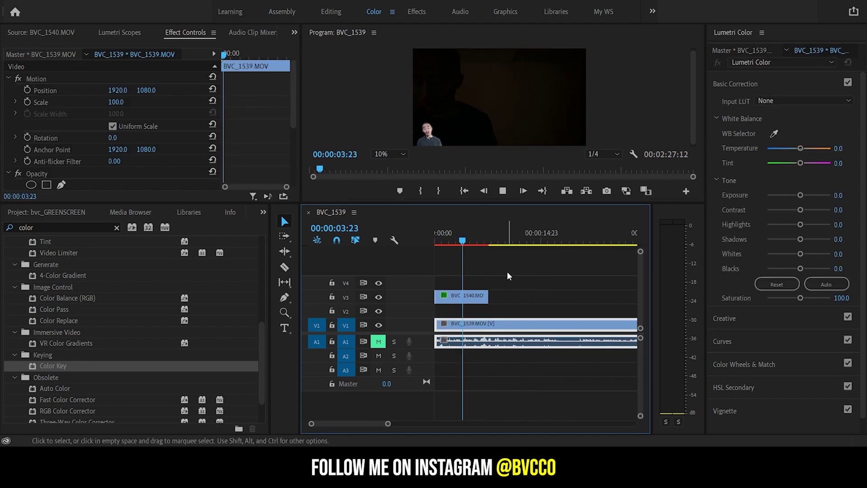
Step: Stop playback and move the scaled BVC_1540 clip on V3 to an empty stretch well past the end of BVC_1539
key(space)
key(minus)
key(minus)
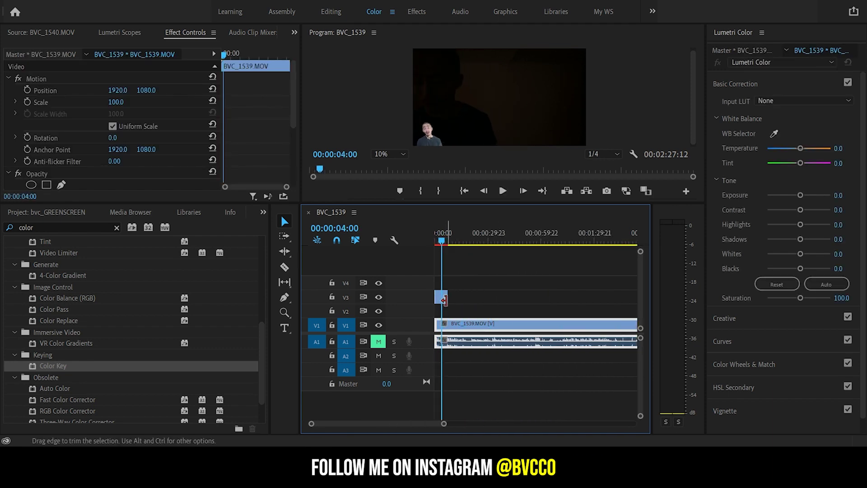
key(minus)
key(minus)
key(equal)
key(equal)
drag(444, 297, 530, 297)
key(minus)
key(minus)
click(533, 263)
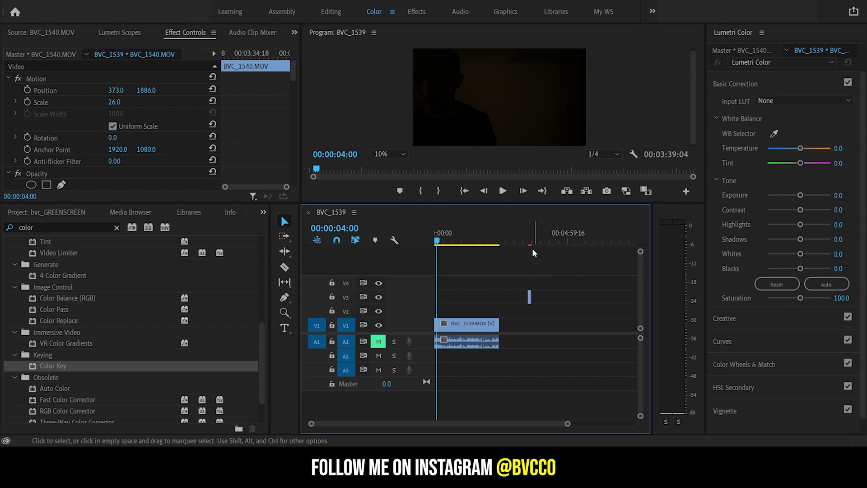
Step: Reset the moved BVC_1540 clip's Scale and Position to their defaults and remove its Color Key effect
key(equal)
key(equal)
key(minus)
key(minus)
click(531, 239)
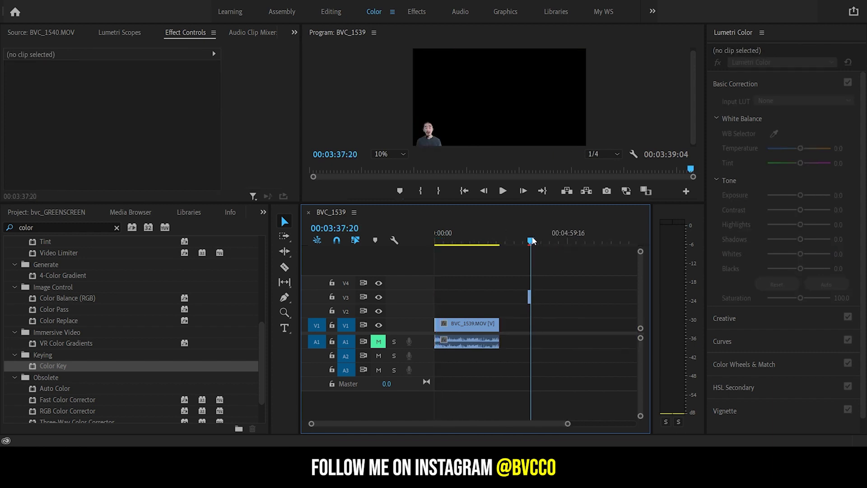
key(equal)
click(533, 296)
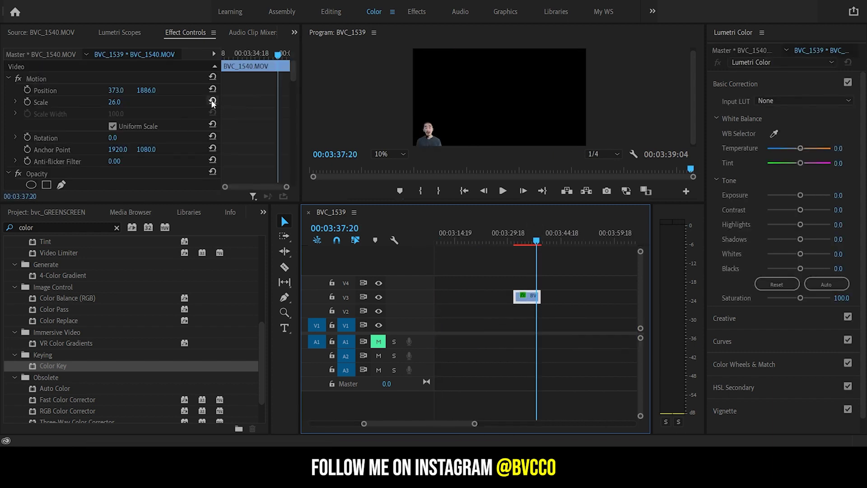
click(212, 101)
click(212, 89)
drag(291, 74, 299, 96)
click(40, 87)
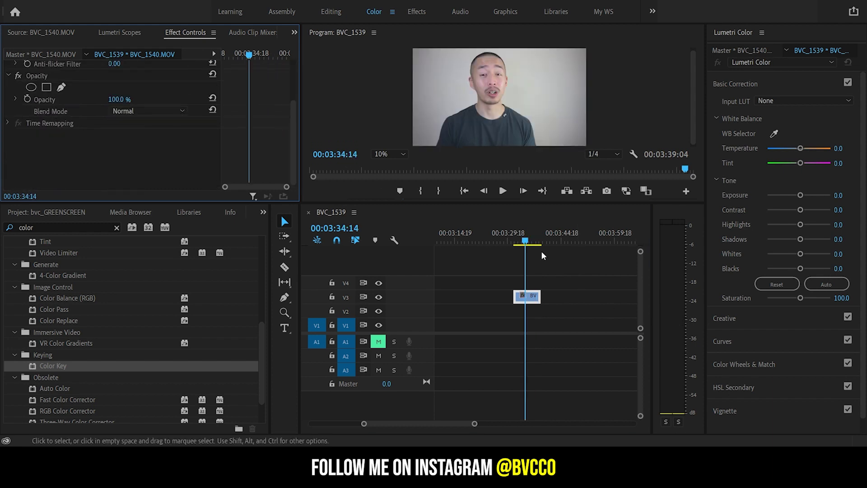
Step: Trim the end of the BVC_1540 clip to 00:03:34:14 and extend it back out to 00:03:37:03
click(530, 242)
key(=)
key(c)
click(541, 297)
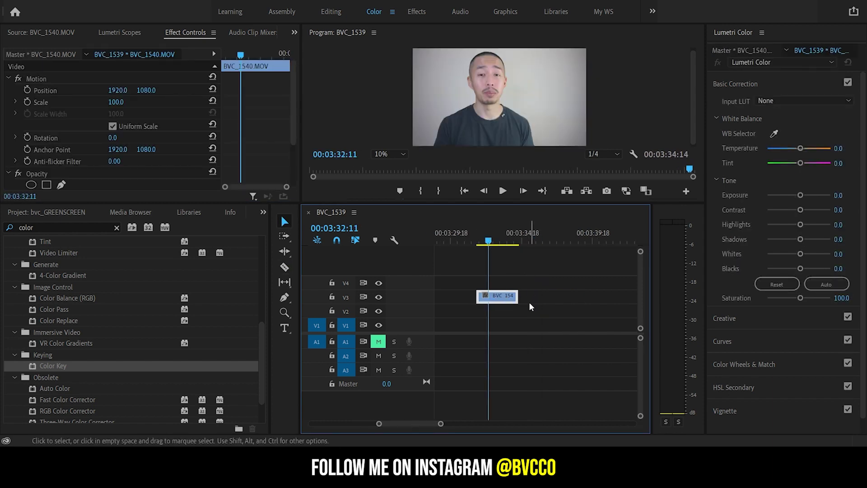
drag(518, 297, 554, 296)
Step: Cut the BVC_1540 clip at 00:03:33:17, delete the part before the cut, and extend its end to 00:03:39:08
click(500, 241)
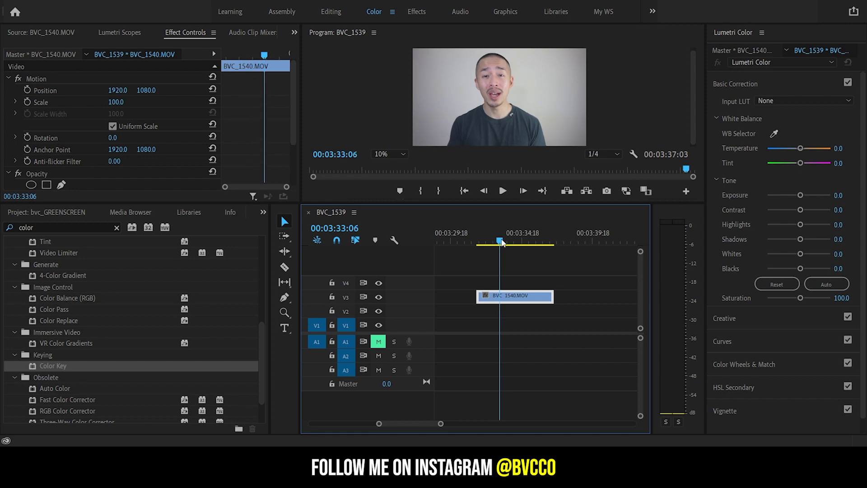
key(c)
drag(501, 240, 508, 235)
click(506, 298)
key(v)
click(491, 298)
key(Delete)
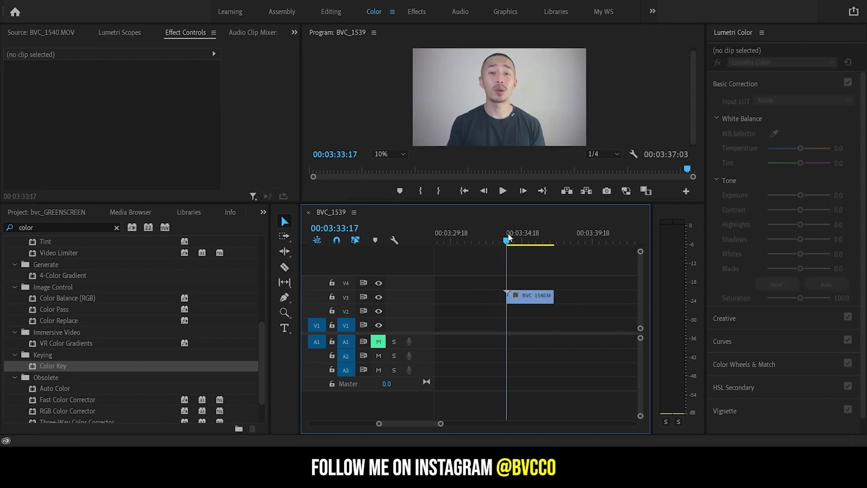
drag(554, 296, 586, 296)
Step: Add an elliptical opacity mask to the BVC_1540 clip and enlarge it to surround the person's head and upper body
click(513, 241)
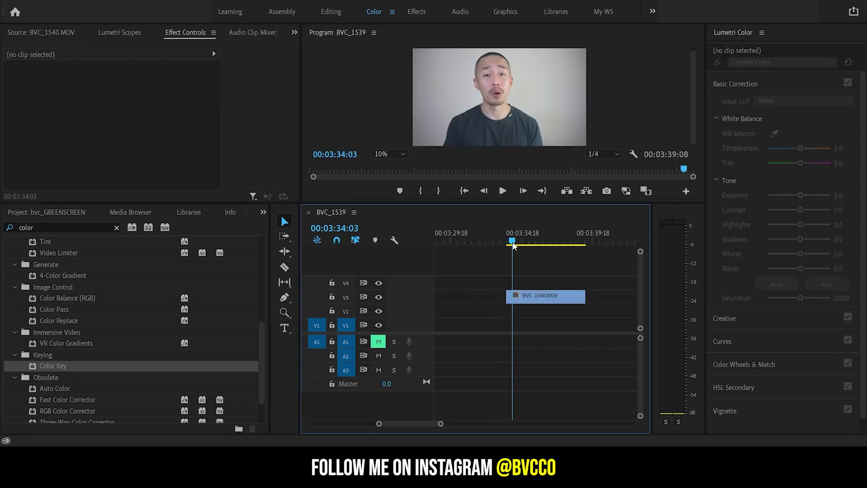
drag(514, 246, 562, 247)
click(519, 297)
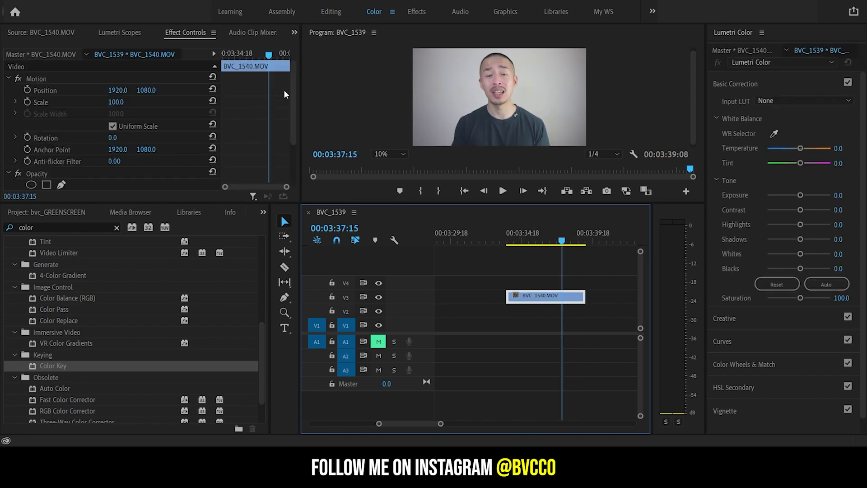
drag(295, 93, 297, 145)
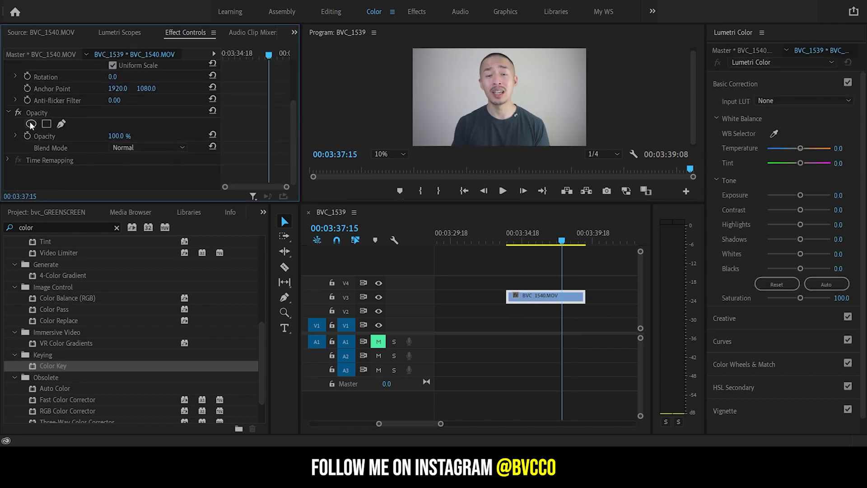
click(30, 124)
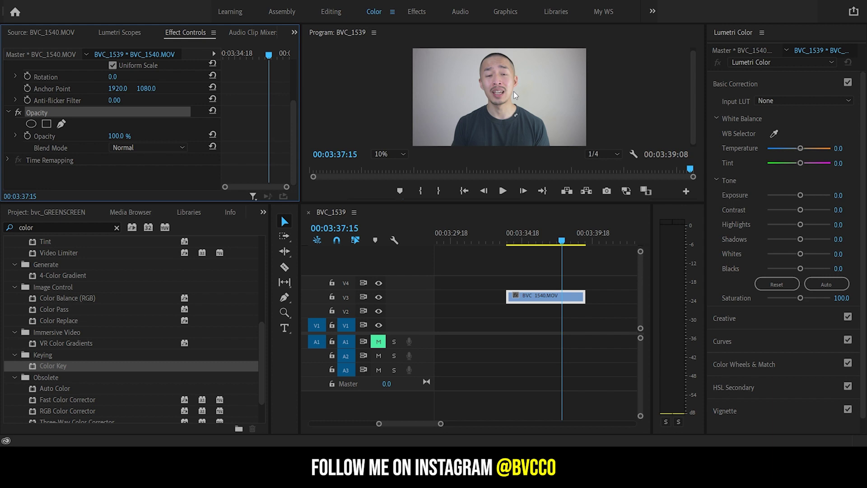
click(30, 124)
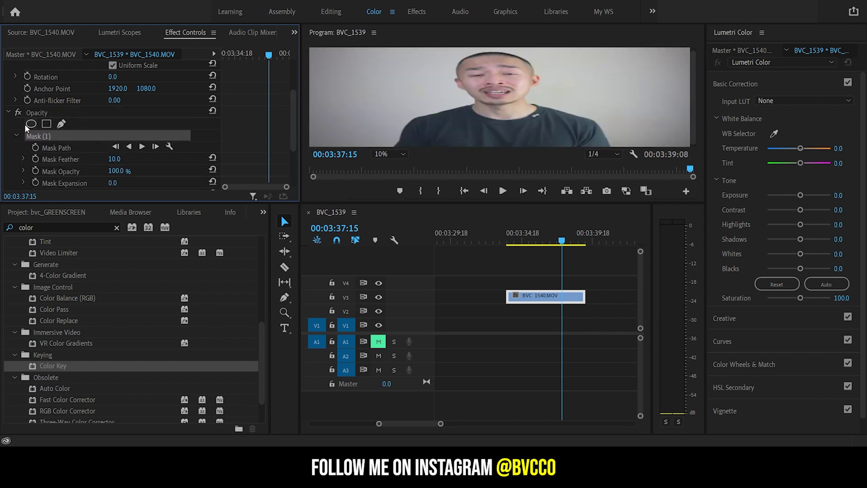
drag(497, 90, 540, 76)
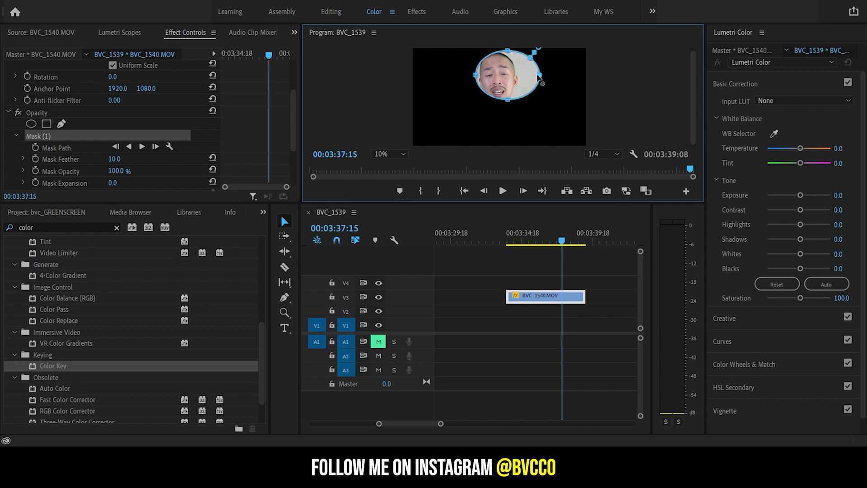
drag(476, 75, 499, 153)
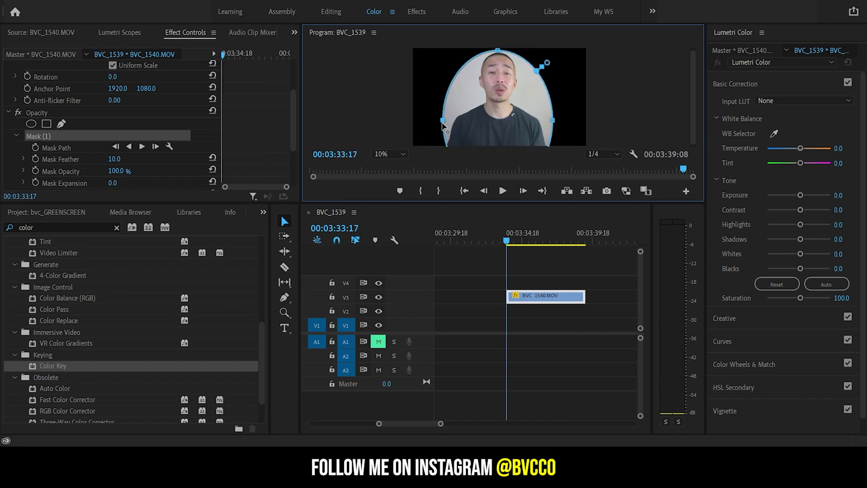
Step: Track the opacity mask forward from 00:03:33:17 and play back the masked BVC_1540 clip
click(142, 146)
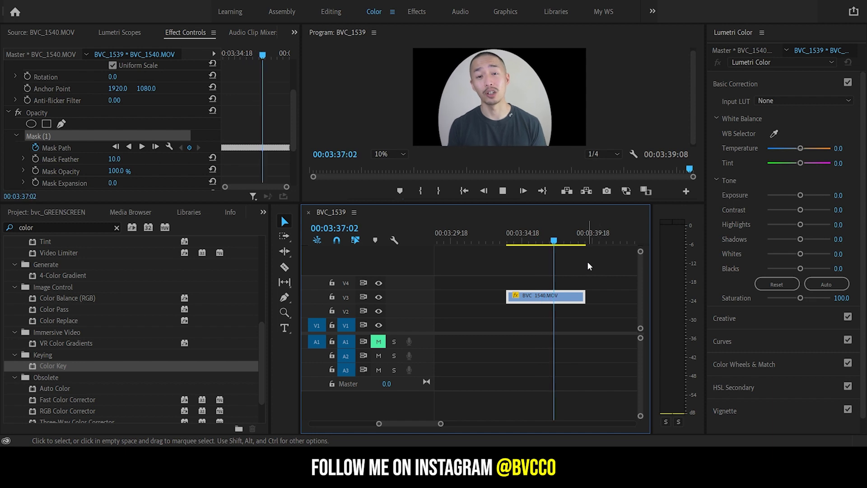
key(space)
drag(566, 240, 535, 248)
key(Up)
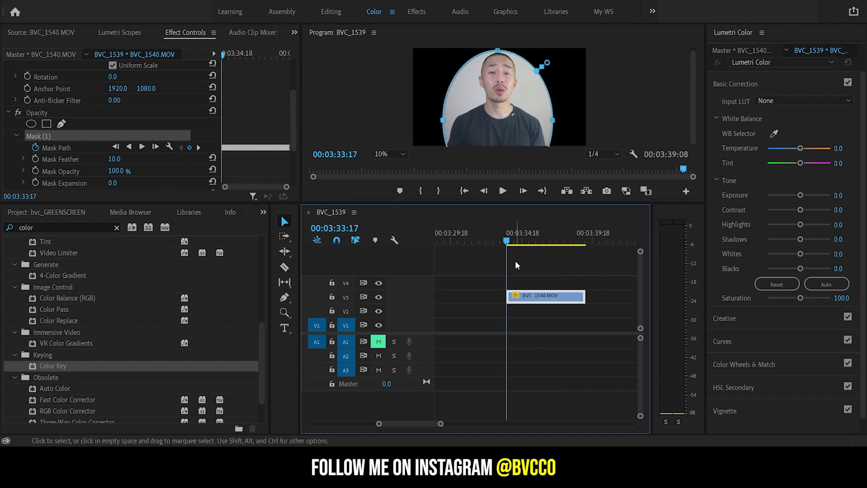
Step: Apply Color Key to the masked BVC_1540 clip, sampling the light background, with Color Tolerance 22, Edge Thin 2 and Edge Feather 1.5
click(544, 304)
click(527, 299)
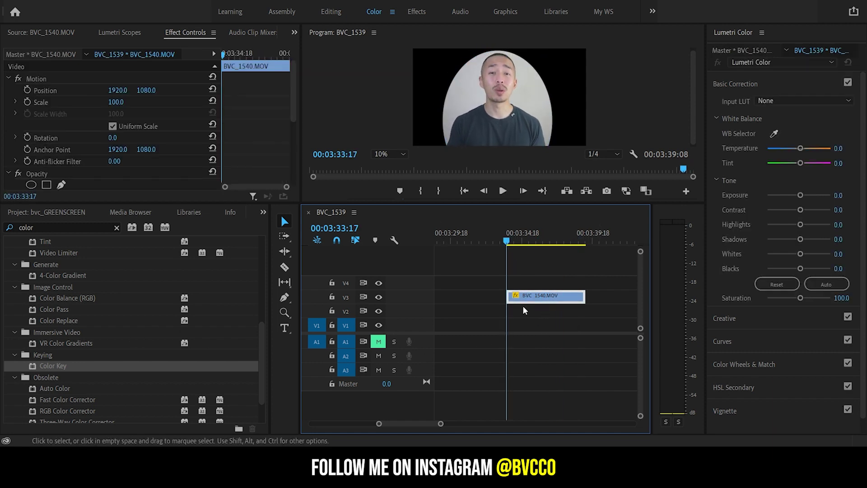
drag(50, 364, 542, 297)
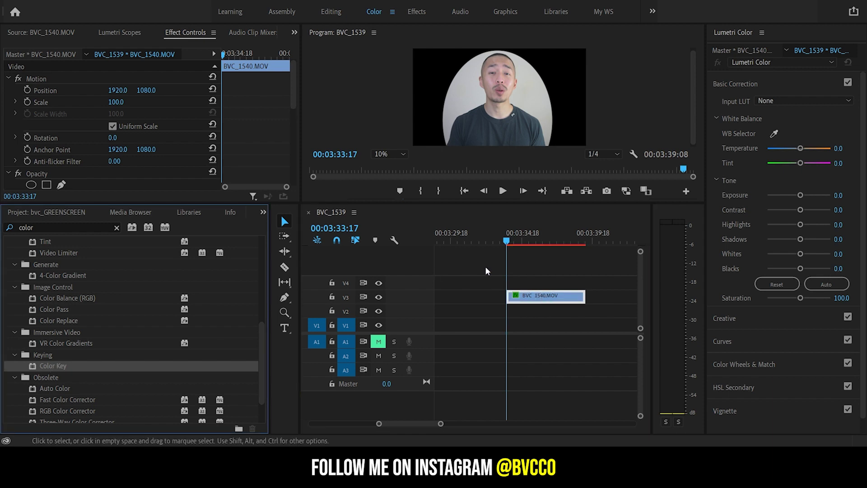
drag(290, 90, 292, 171)
drag(128, 124, 368, 165)
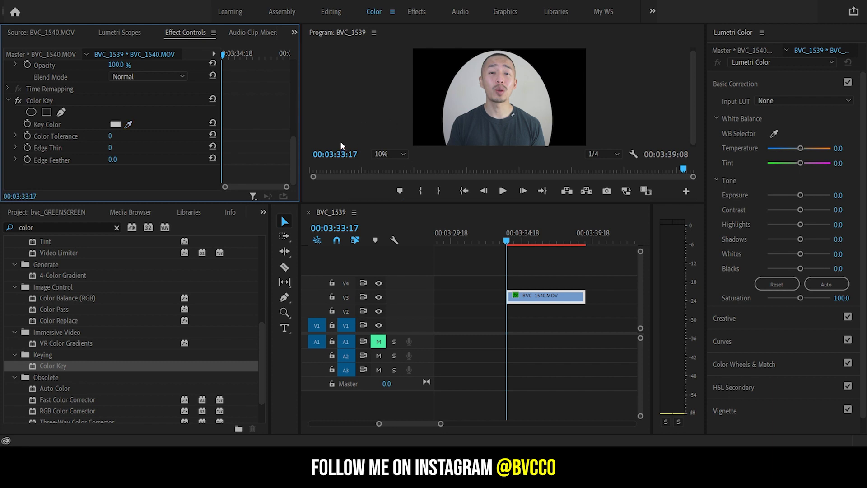
drag(115, 138, 124, 138)
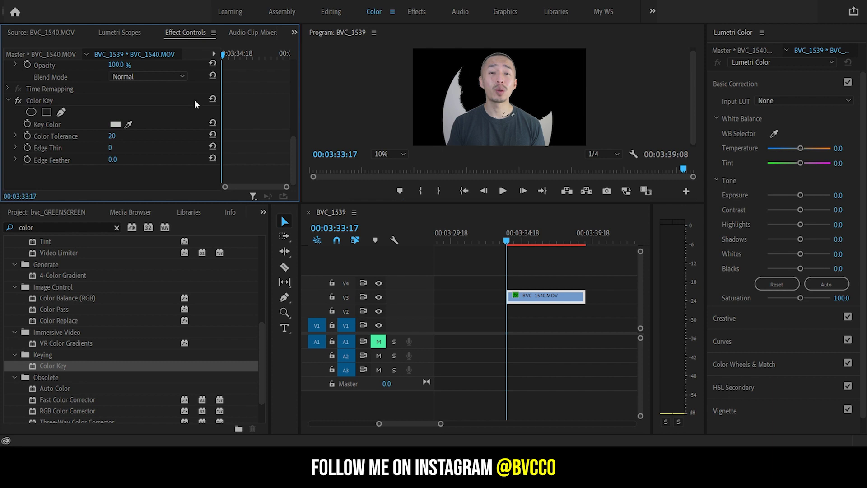
drag(123, 137, 114, 160)
Step: Apply another Color Key effect to the BVC_1540 clip and review the keyed picture and mask settings at 00:03:35:07
drag(50, 367, 537, 297)
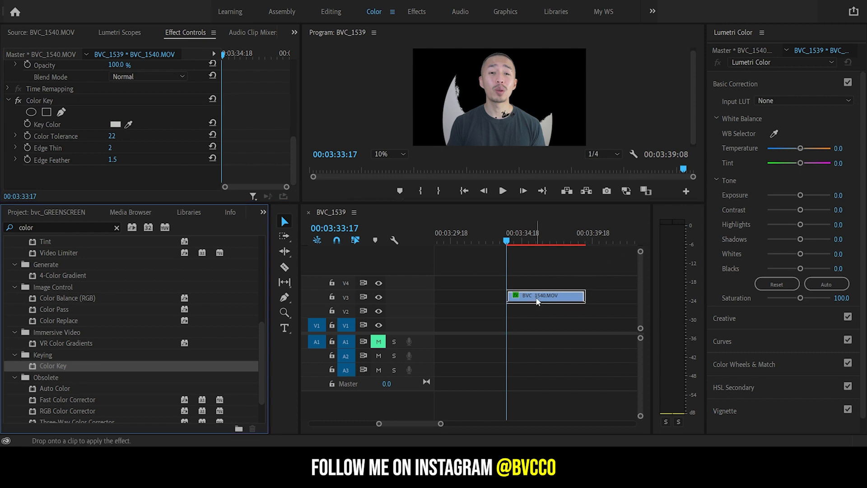
scroll(181, 120, up, 1)
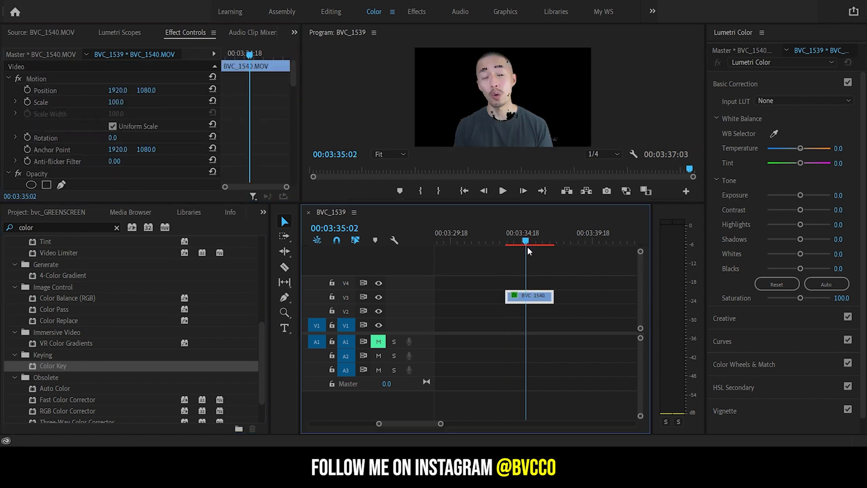
click(527, 245)
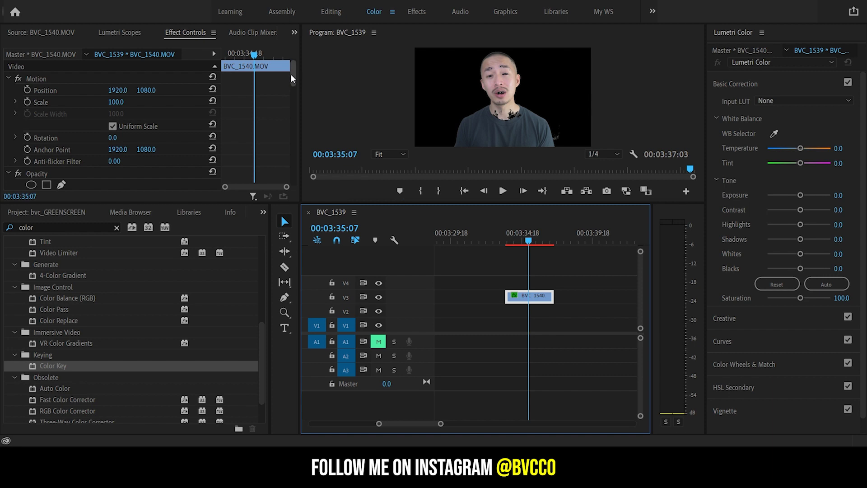
drag(291, 74, 293, 93)
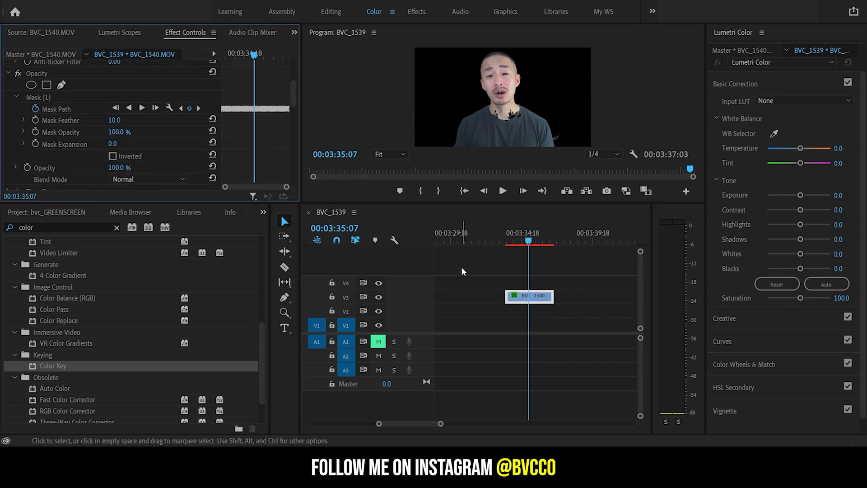
Step: Move the keyed BVC_1540 clip to the very start of the sequence on track V3, above BVC_1539
click(460, 305)
key(minus)
key(minus)
key(minus)
key(minus)
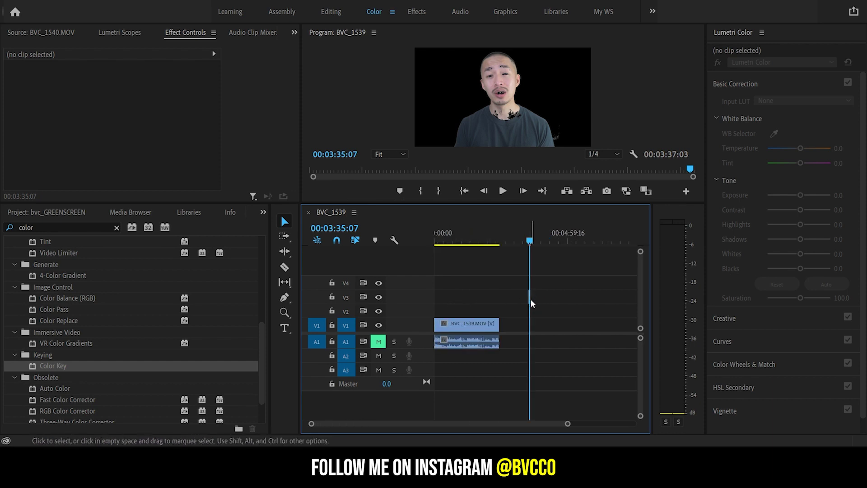
drag(531, 299, 445, 309)
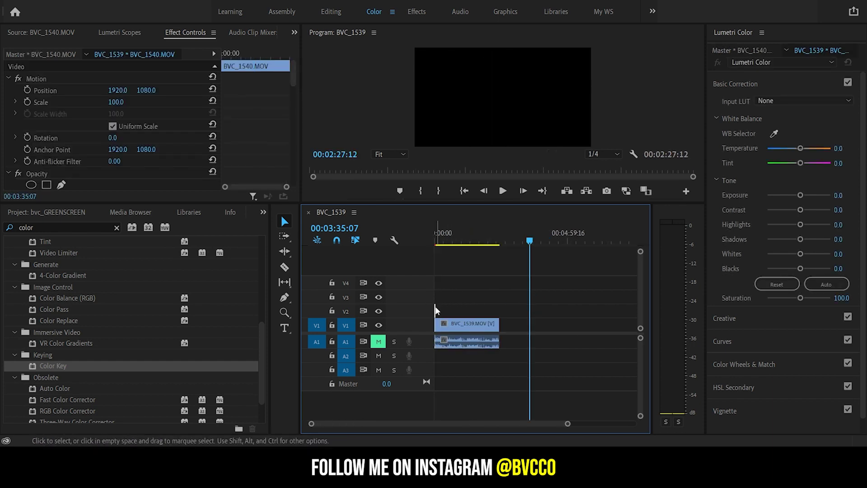
drag(436, 308, 437, 292)
drag(446, 243, 434, 248)
key(equal)
key(equal)
key(equal)
key(equal)
key(equal)
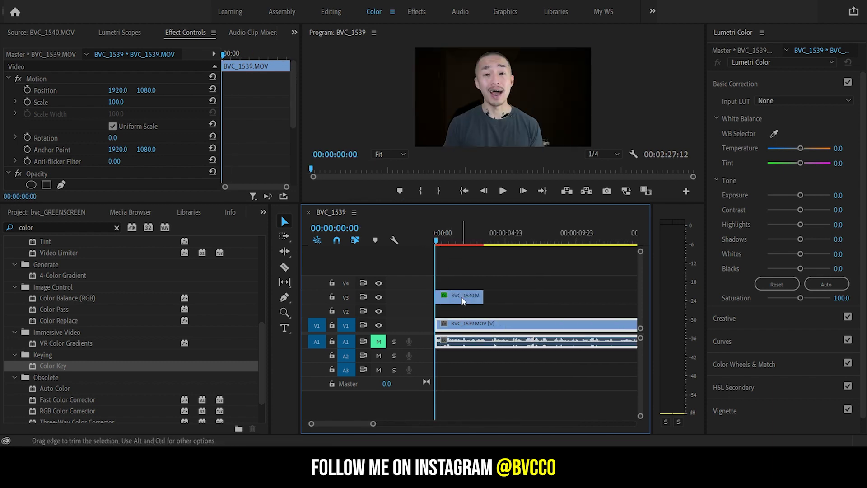
Step: Move the keyed BVC_1540 clip along V3 to about 00:00:39 and put the playhead on it at 00:00:40:03
drag(462, 301, 568, 298)
key(minus)
key(minus)
drag(470, 298, 576, 296)
click(578, 232)
key(=)
key(=)
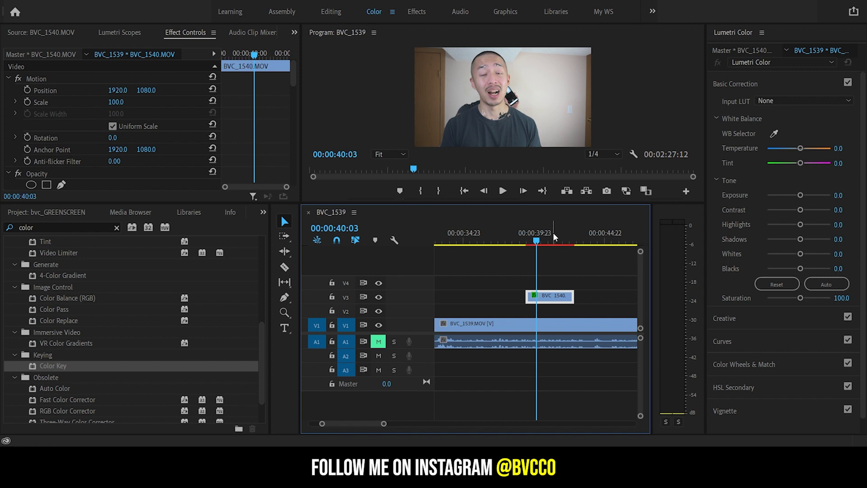
Step: Set the BVC_1540 clip's Scale to 25 and its Position to 3145, 1080, and scrub to check the overlay
mouse_move(116, 103)
mouse_down()
mouse_move(93, 103)
mouse_move(153, 91)
mouse_move(673, 91)
mouse_move(103, 103)
mouse_up()
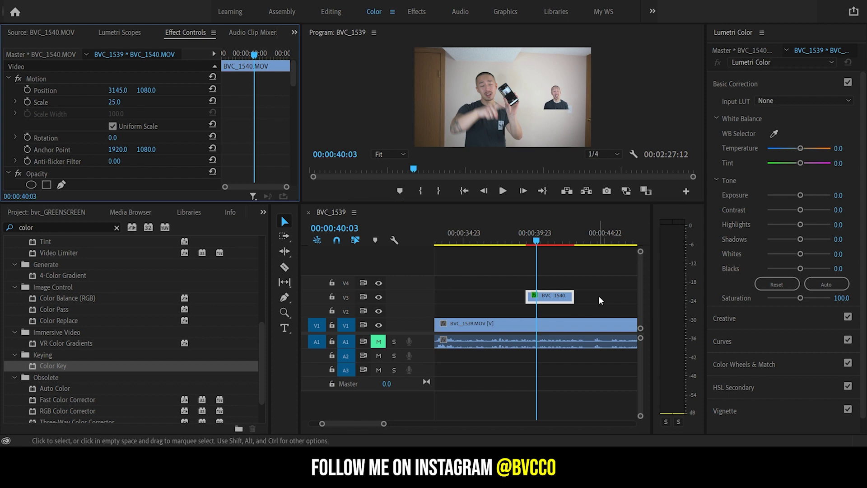
mouse_move(537, 245)
mouse_down()
mouse_move(561, 246)
mouse_move(528, 249)
mouse_move(549, 257)
mouse_up()
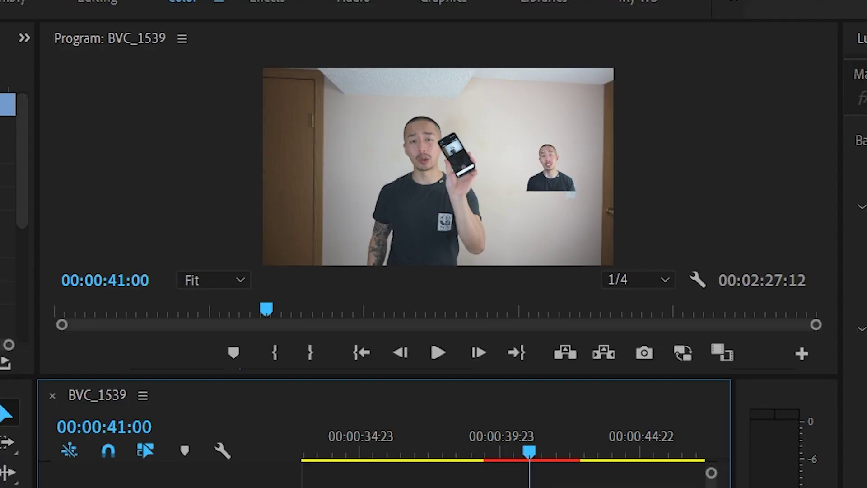
key(minus)
key(equal)
key(equal)
click(546, 457)
Step: Place only the video of BVC_1543 on V2 past the end of BVC_1539, with the playhead at 00:03:12:13, and show Effect Controls
key(minus)
key(minus)
key(minus)
key(minus)
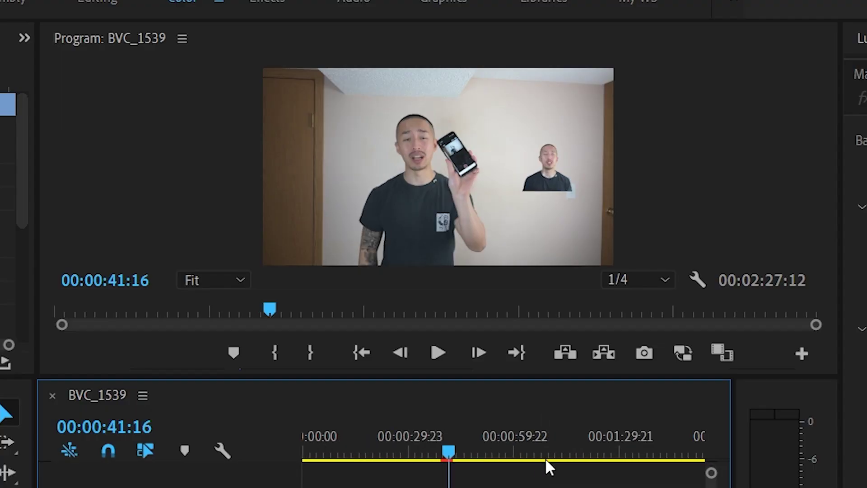
key(minus)
click(492, 450)
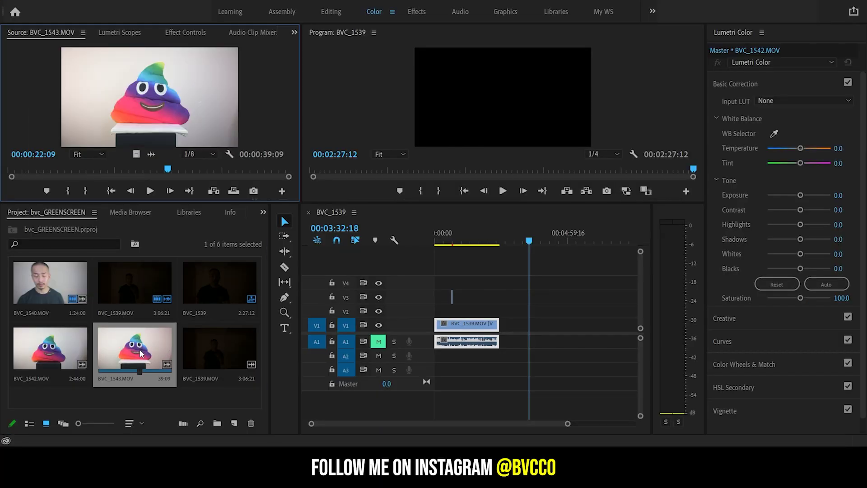
drag(18, 171, 88, 171)
drag(151, 158, 484, 310)
key(=)
click(505, 244)
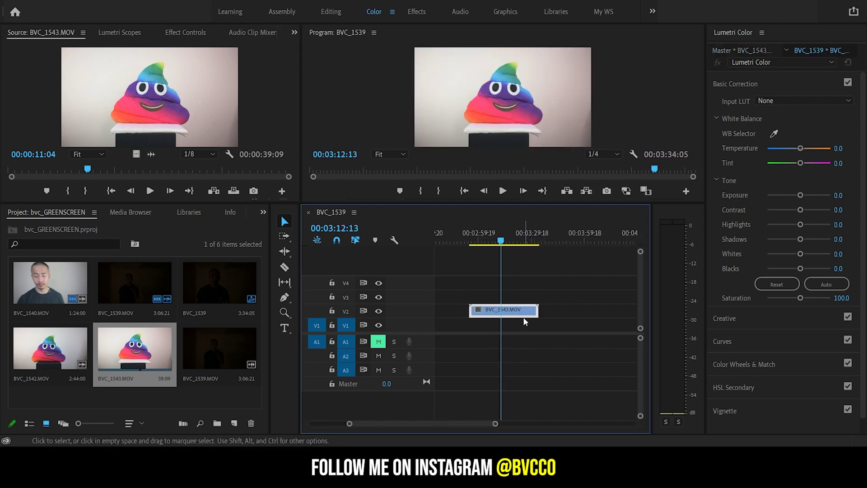
click(501, 326)
click(186, 32)
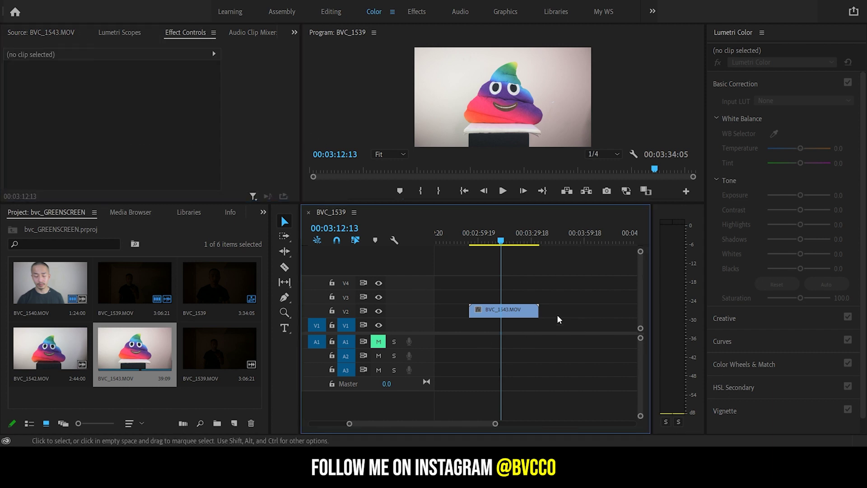
Step: Add an elliptical opacity mask to BVC_1543 and stretch it into a wide oval enclosing the whole rainbow plush
click(513, 312)
drag(292, 105, 302, 133)
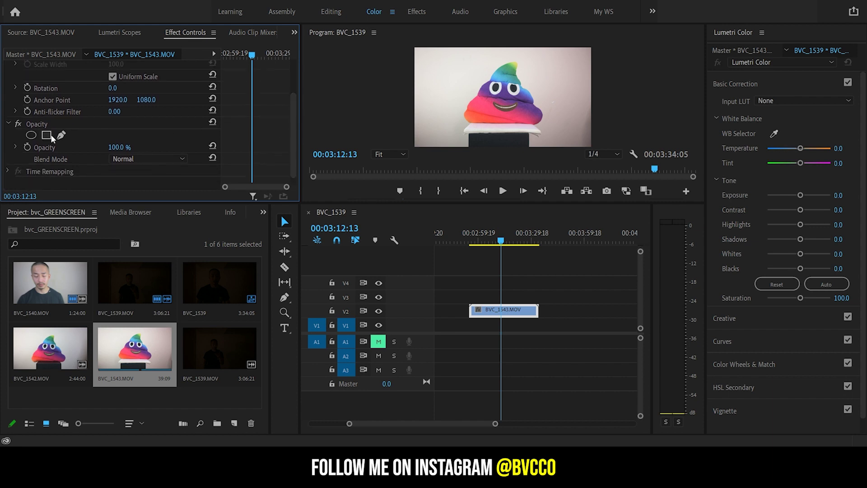
click(31, 135)
drag(515, 111, 543, 80)
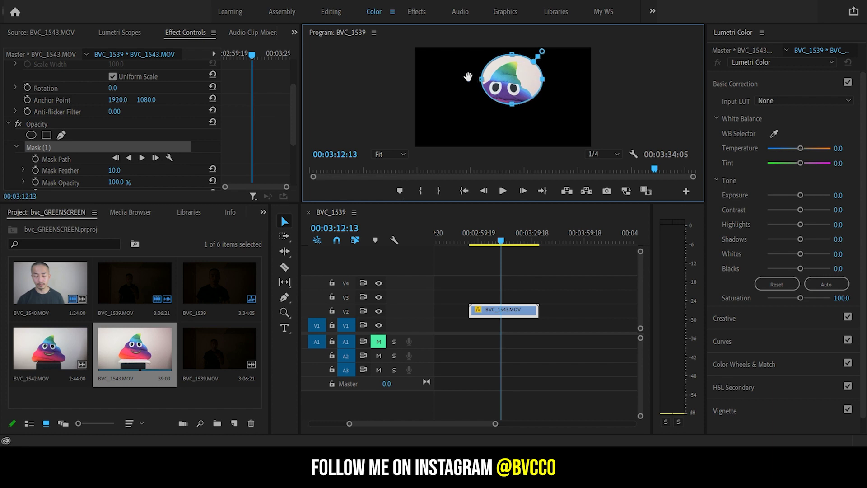
drag(481, 80, 462, 79)
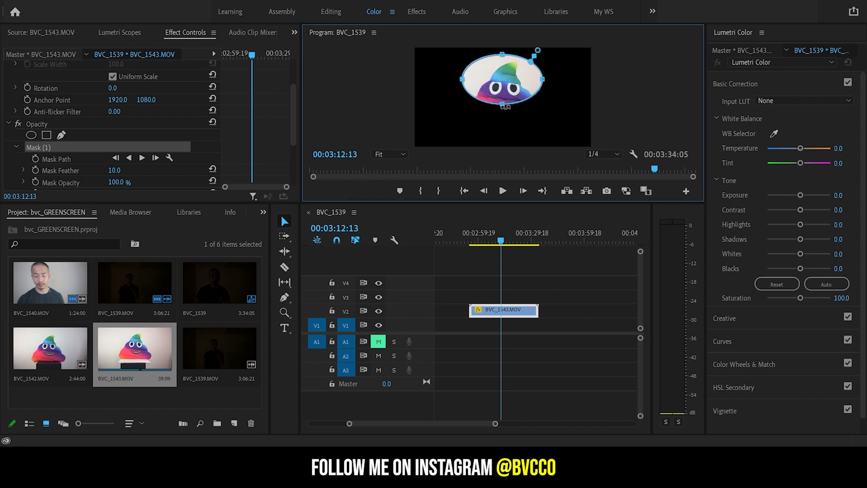
drag(502, 106, 503, 131)
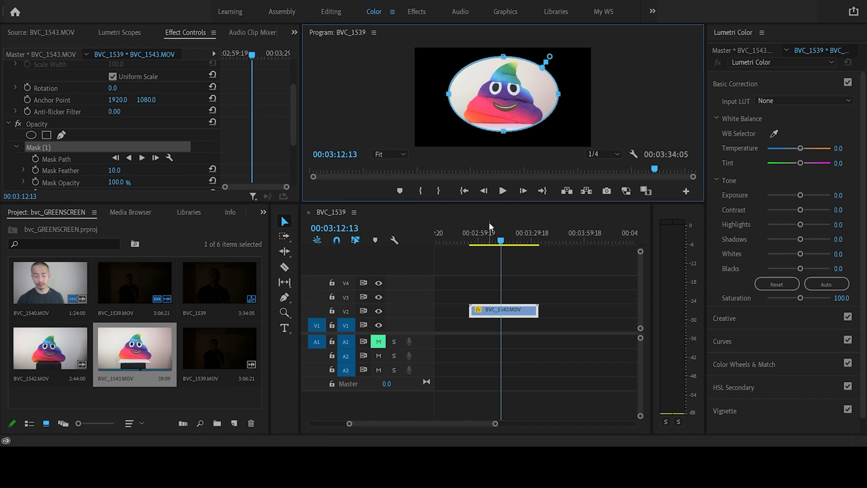
Step: Put the playhead at the start of BVC_1543, search the effects for "ultra" and apply Ultra Key to the clip
drag(479, 239, 470, 243)
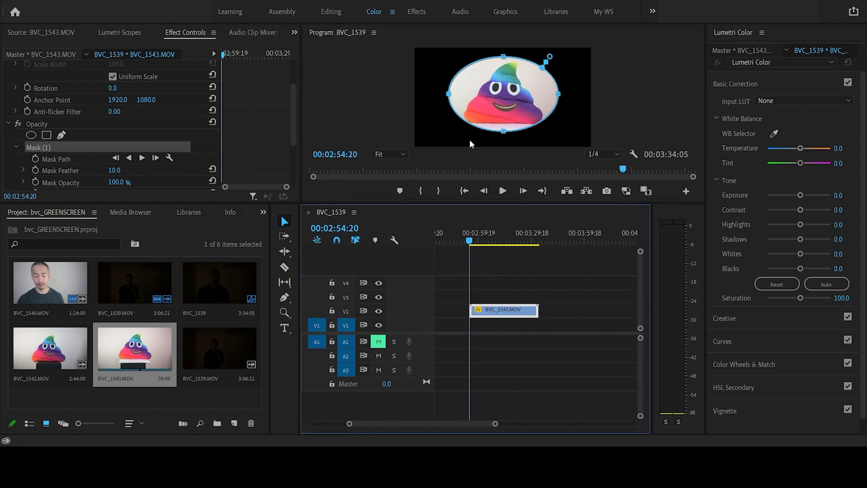
drag(291, 115, 291, 145)
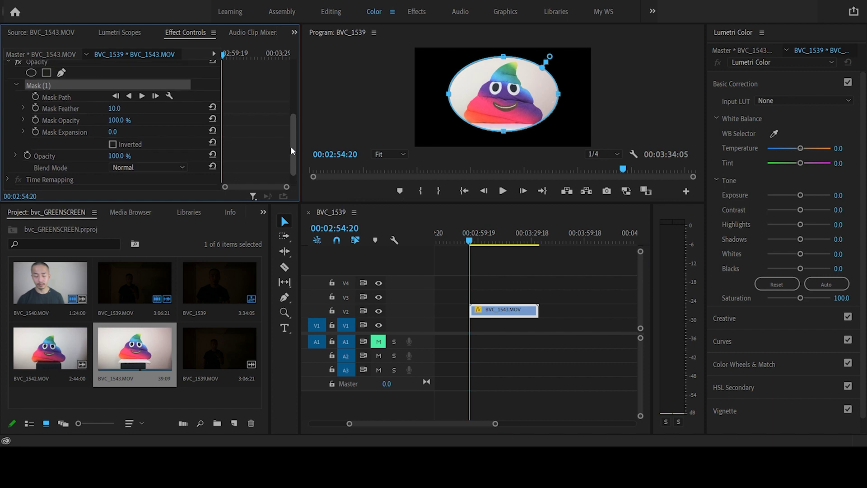
click(263, 212)
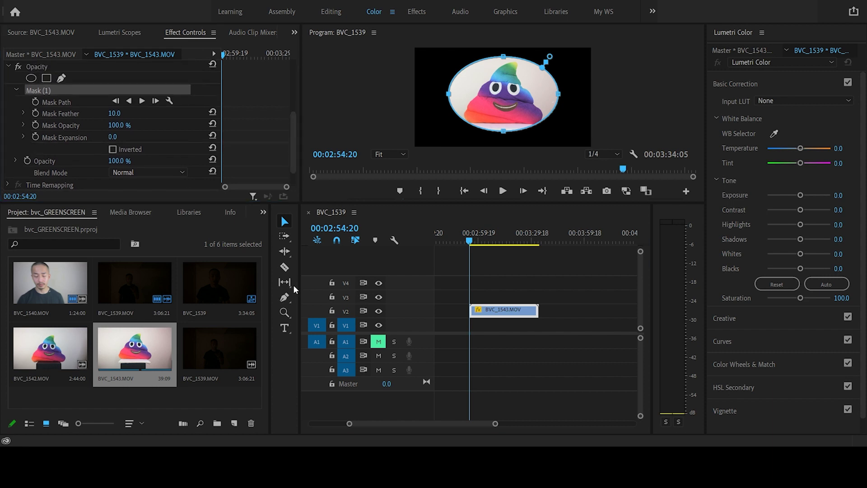
click(294, 287)
click(83, 227)
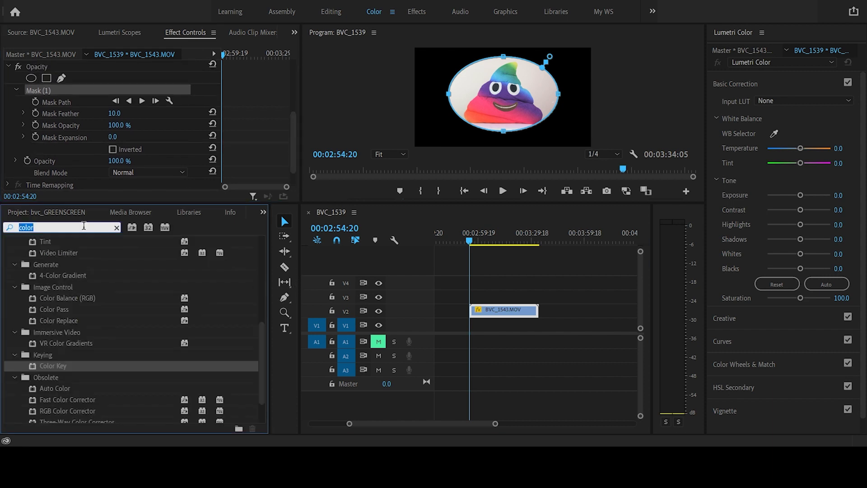
text(ultra)
drag(43, 320, 495, 312)
drag(293, 132, 289, 169)
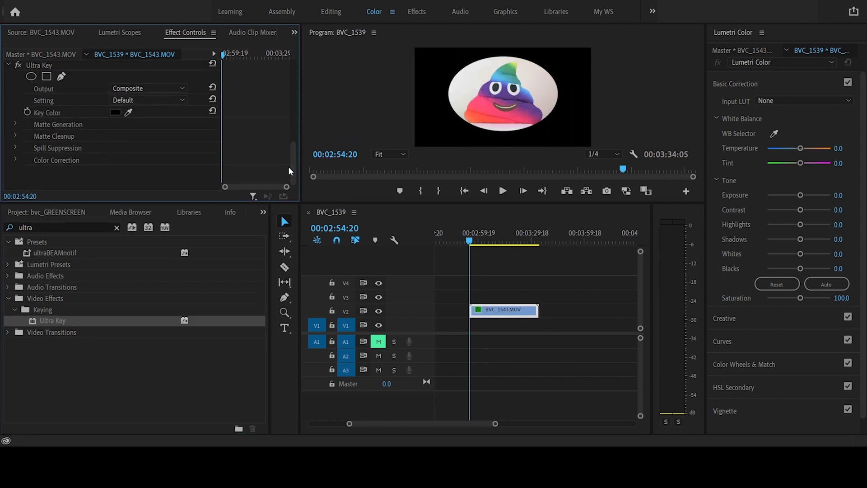
Step: Sample the Ultra Key colour from the white background at the plush's upper left and choose the Aggressive setting
click(129, 112)
click(465, 83)
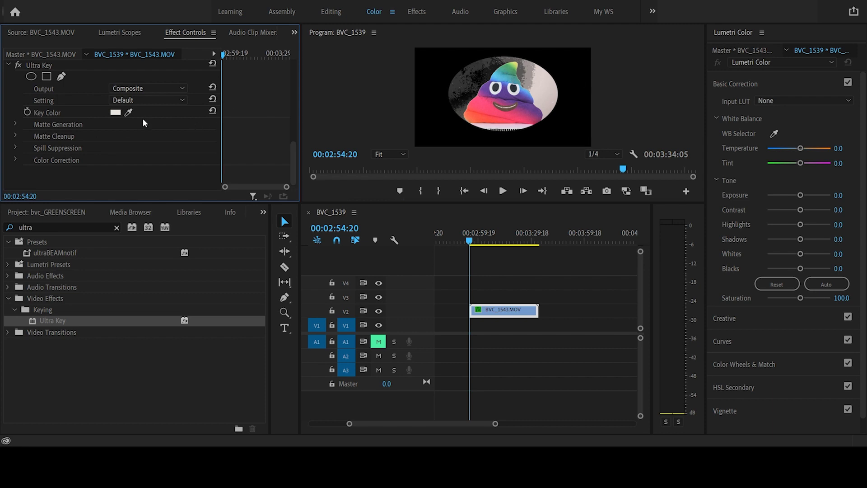
click(142, 98)
click(142, 136)
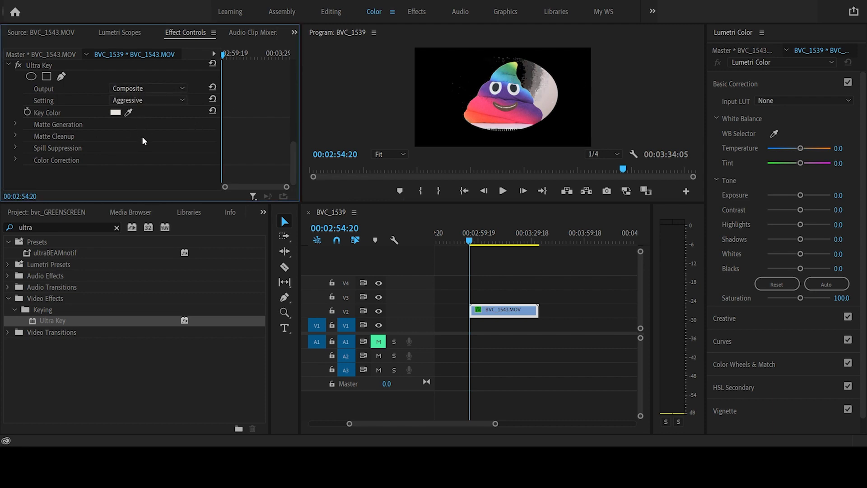
Step: Apply a second Ultra Key to BVC_1543, sample the remaining background beside the plush's right side and choose Aggressive
drag(50, 324, 500, 310)
click(129, 140)
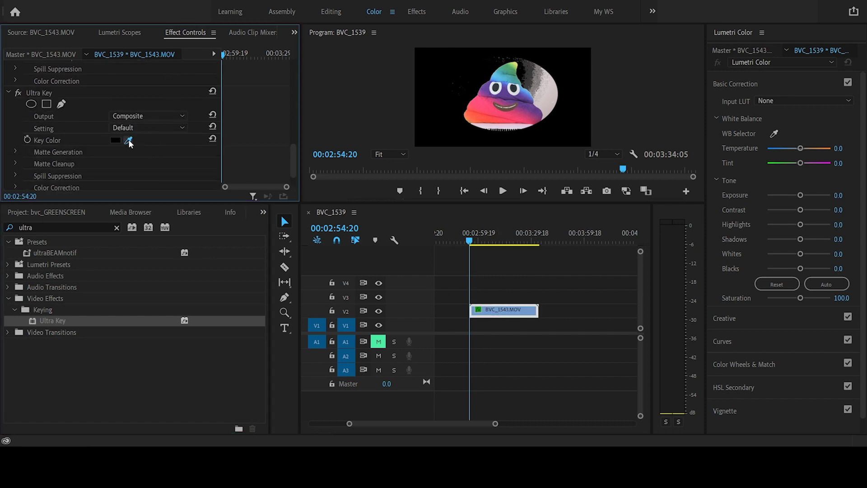
click(549, 92)
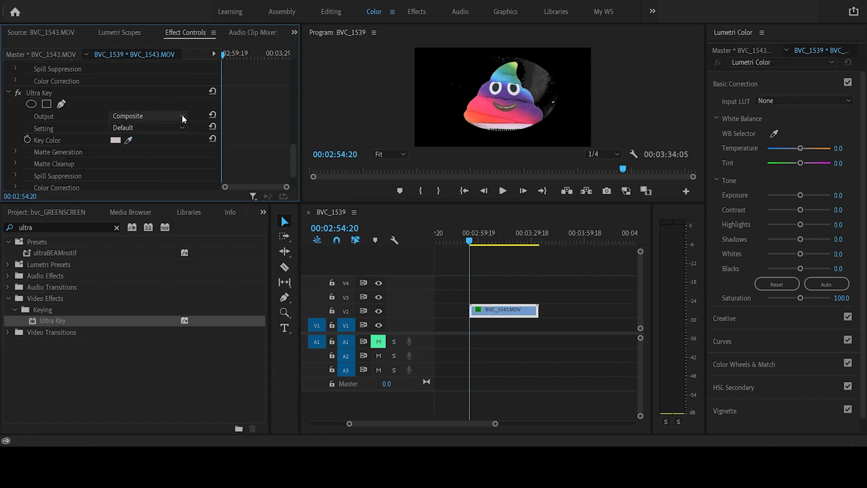
click(115, 140)
click(158, 165)
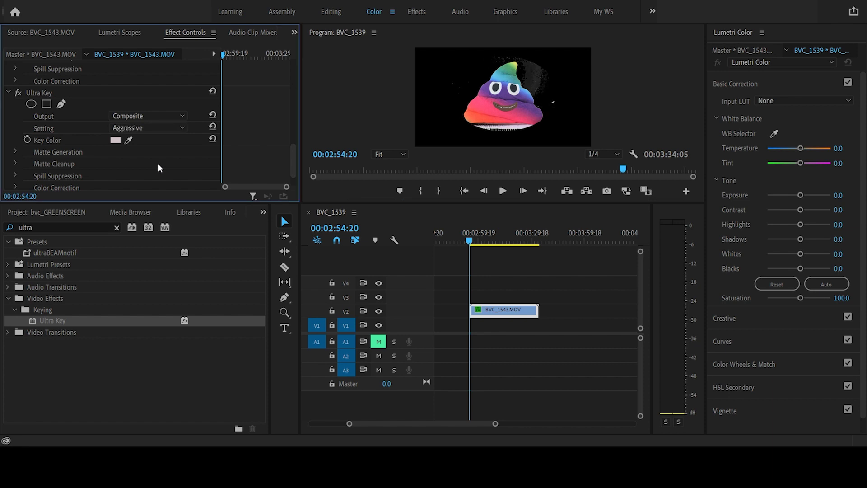
Step: Apply a third Ultra Key to BVC_1543, sample the leftover white strip under the plush and choose Aggressive
scroll(142, 162, down, 2)
drag(84, 320, 508, 312)
scroll(169, 173, down, 2)
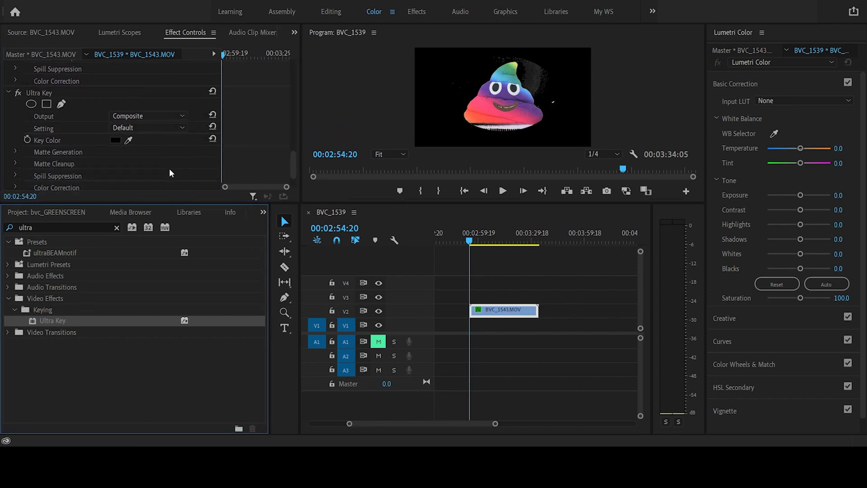
drag(129, 112, 520, 122)
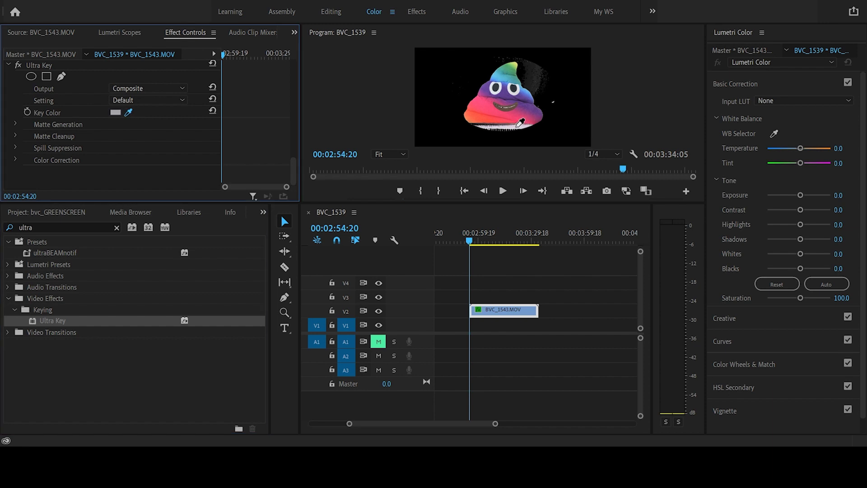
click(144, 98)
click(153, 134)
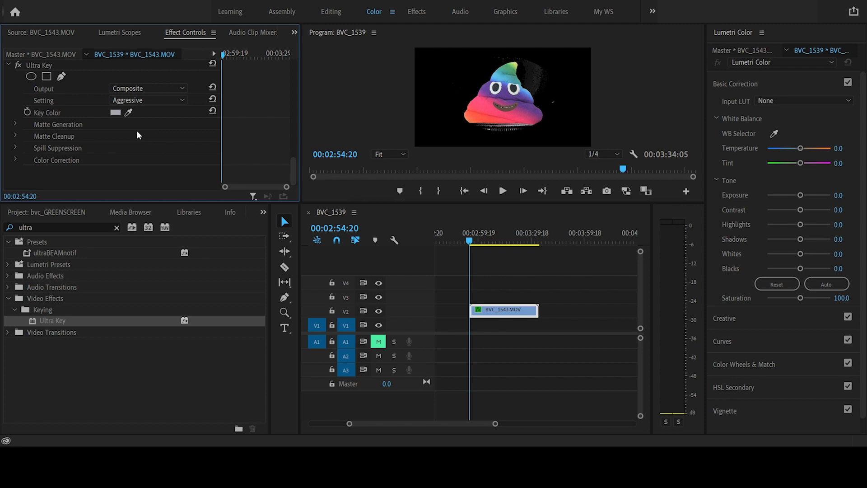
Step: In the third Ultra Key's Matte Generation, set Transparency to 55, Tolerance to 85 and Pedestal to 70
click(19, 122)
scroll(148, 148, down, 1)
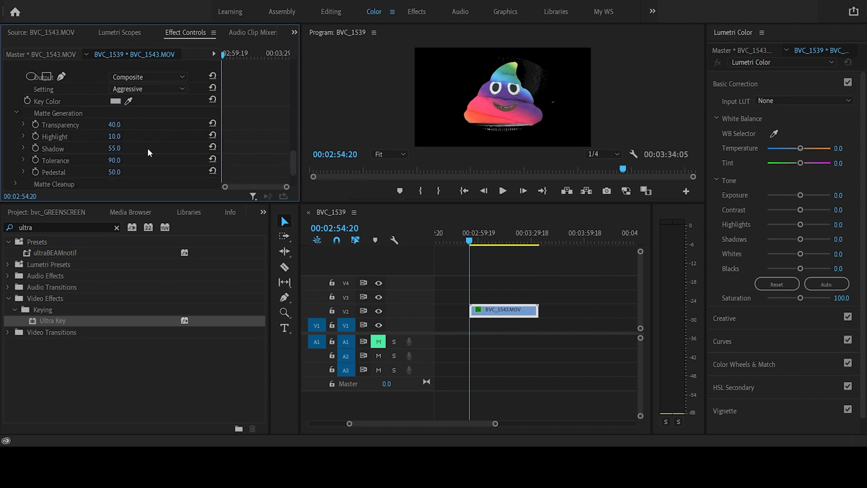
mouse_move(115, 126)
mouse_down()
mouse_move(124, 126)
mouse_move(115, 126)
mouse_up()
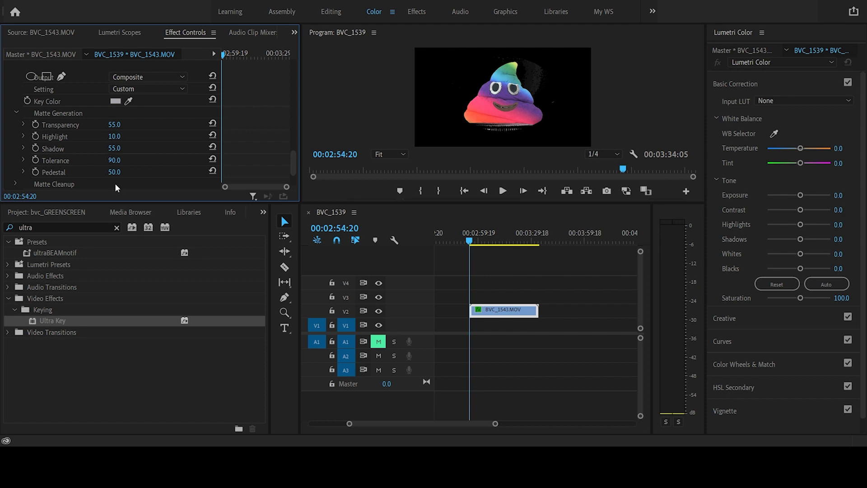
drag(116, 160, 113, 159)
scroll(154, 158, down, 3)
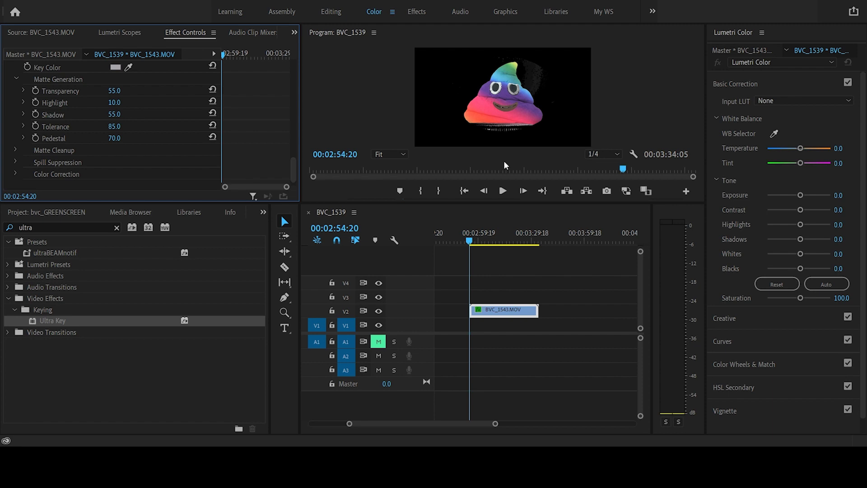
Step: In the second Ultra Key's Matte Generation, set Transparency to 60, Highlight to 15, Tolerance to 88 and Pedestal to 55
drag(293, 172, 298, 139)
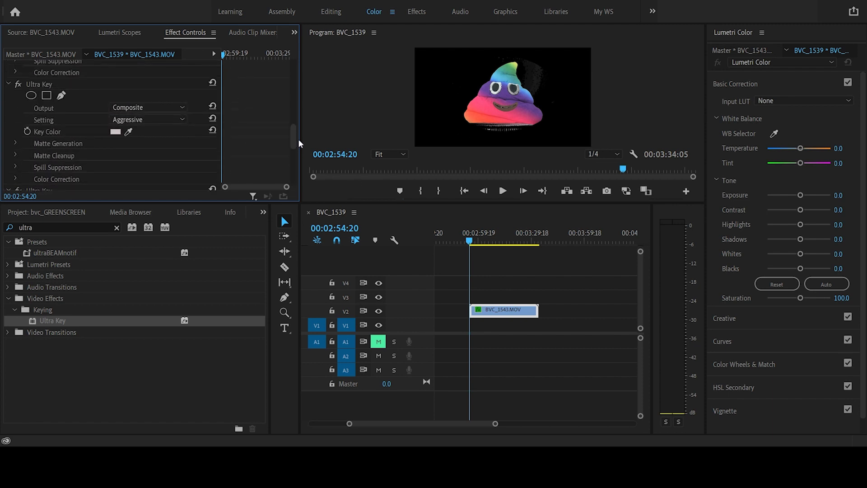
click(16, 144)
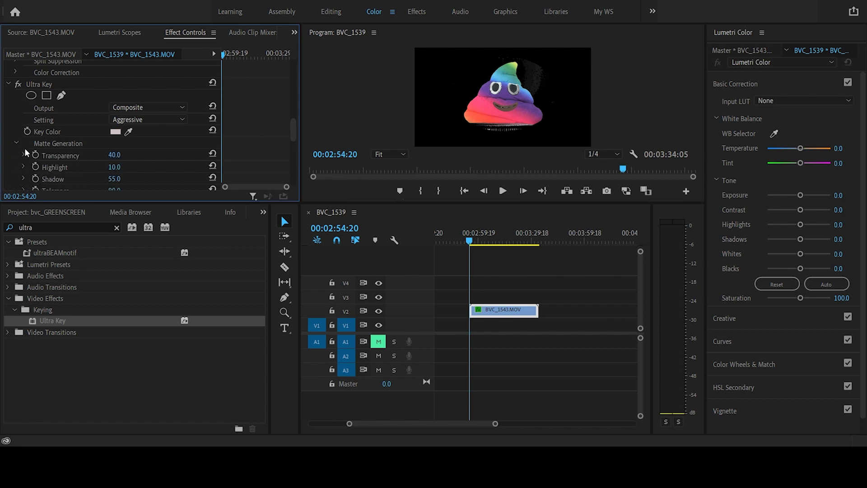
scroll(79, 158, down, 3)
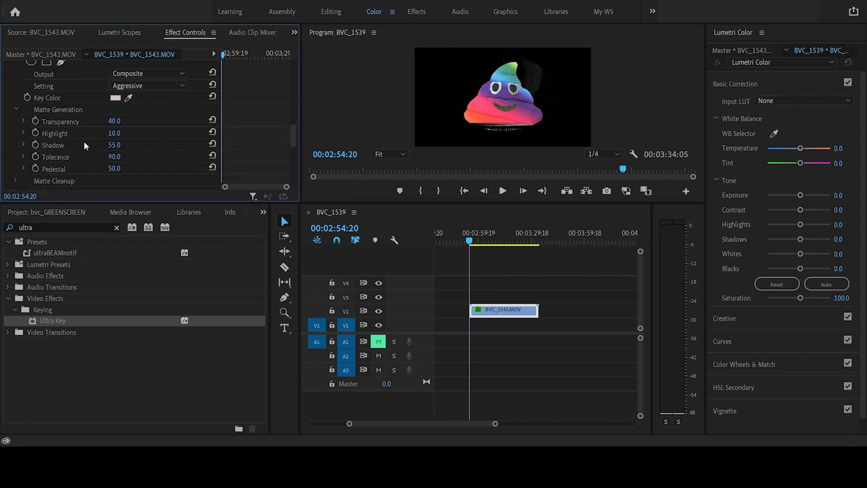
drag(114, 121, 120, 121)
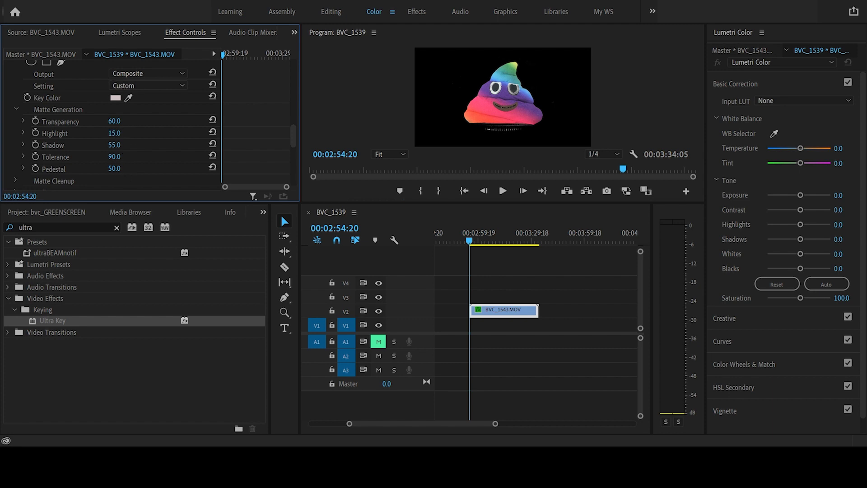
drag(114, 156, 112, 156)
Step: Move the keyed BVC_1543 clip on V2 near the sequence start, above BVC_1539, with the playhead at 00:00:15:07
click(533, 279)
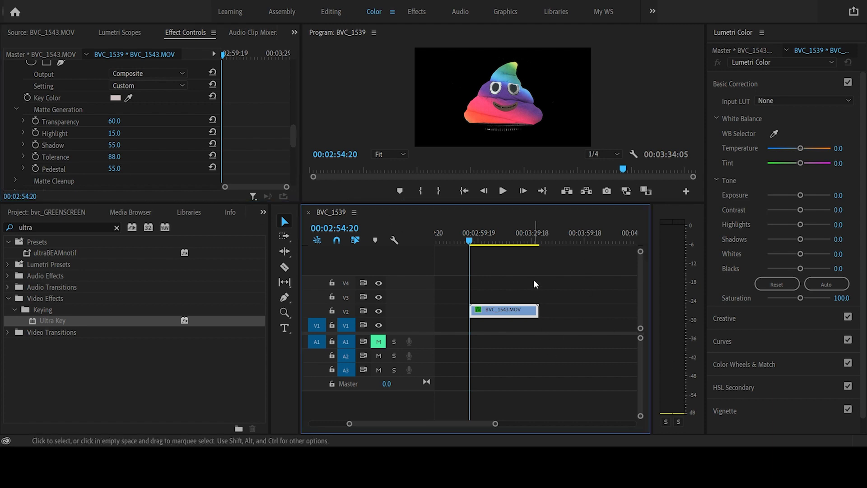
key(backslash)
drag(523, 311, 447, 311)
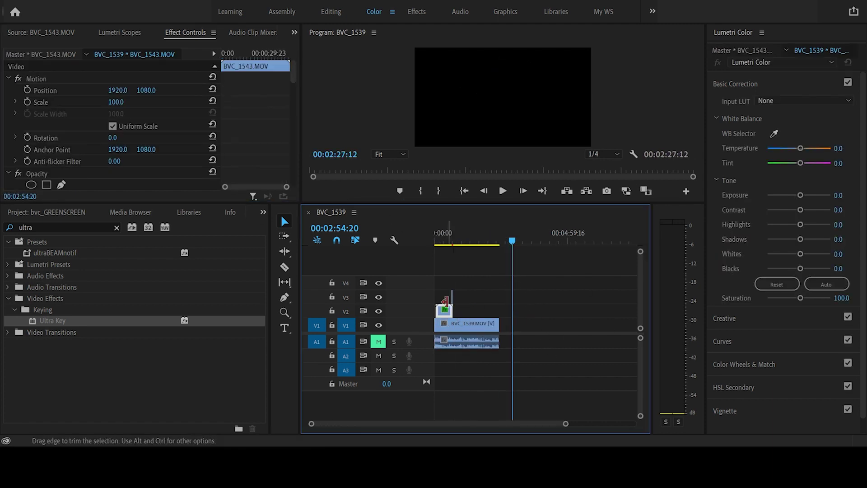
click(442, 239)
key(equal)
key(equal)
key(equal)
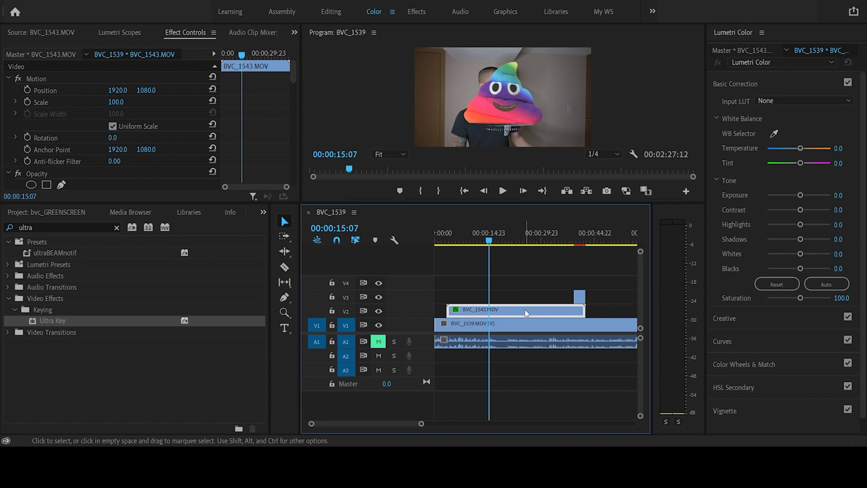
Step: Scale down the BVC_1543 clip, tilt it slightly and position the plush beside the person in the picture's left half
click(139, 98)
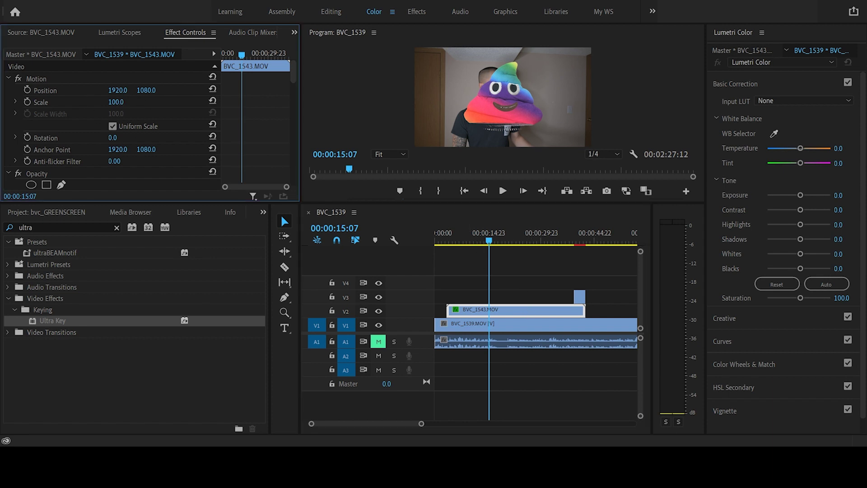
drag(115, 102, 138, 90)
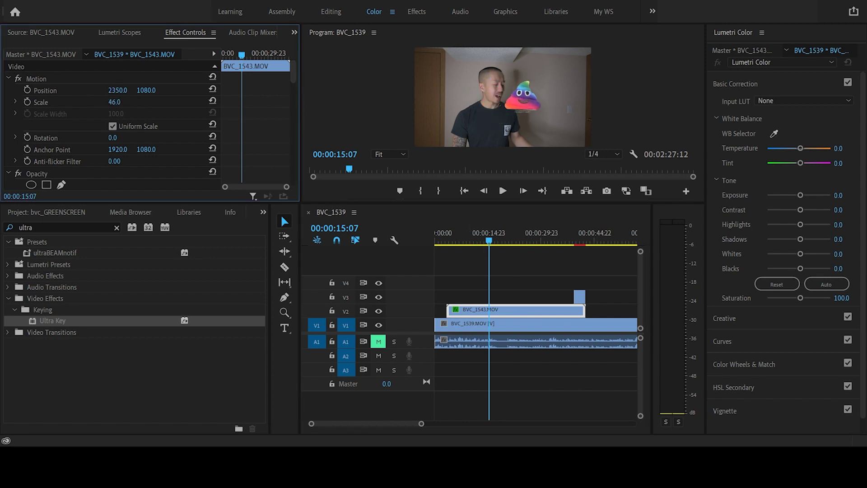
drag(312, 90, 601, 90)
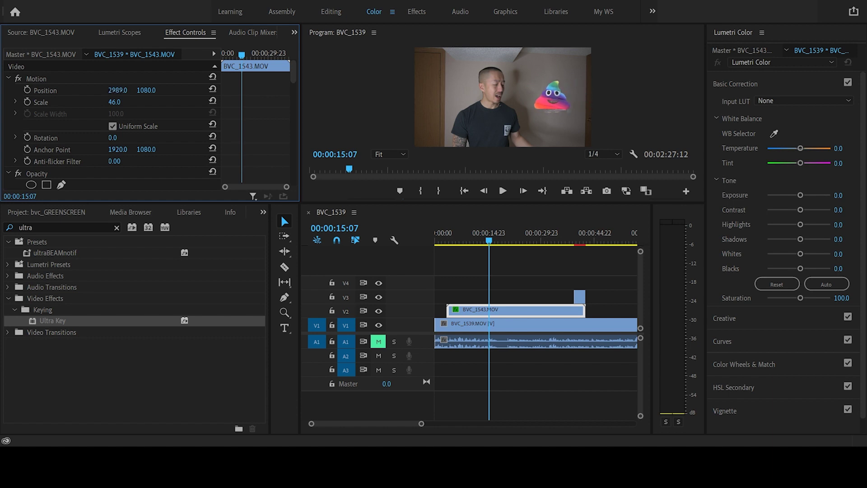
click(127, 100)
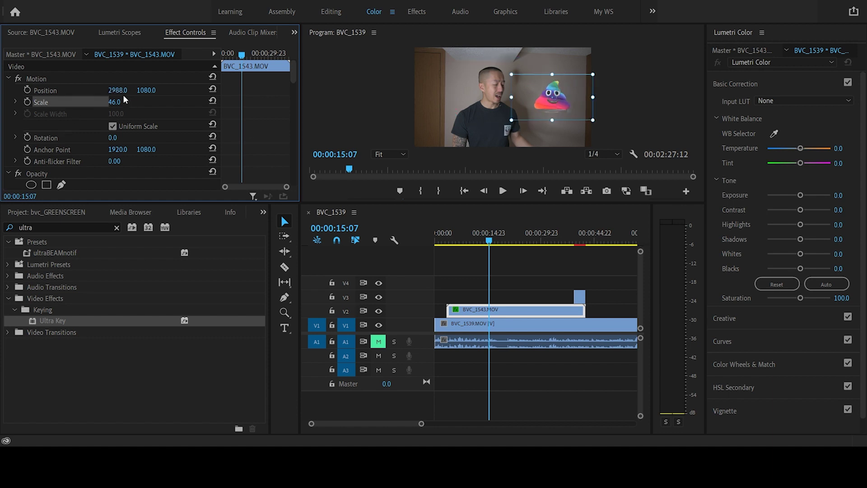
drag(120, 90, 1, 91)
drag(114, 104, 118, 144)
drag(120, 91, 109, 91)
Step: Move the BVC_1540 clip along V3 to line up with BVC_1543's start and put the playhead on it at 00:00:05:14
drag(585, 240, 453, 297)
click(455, 240)
key(=)
key(=)
key(=)
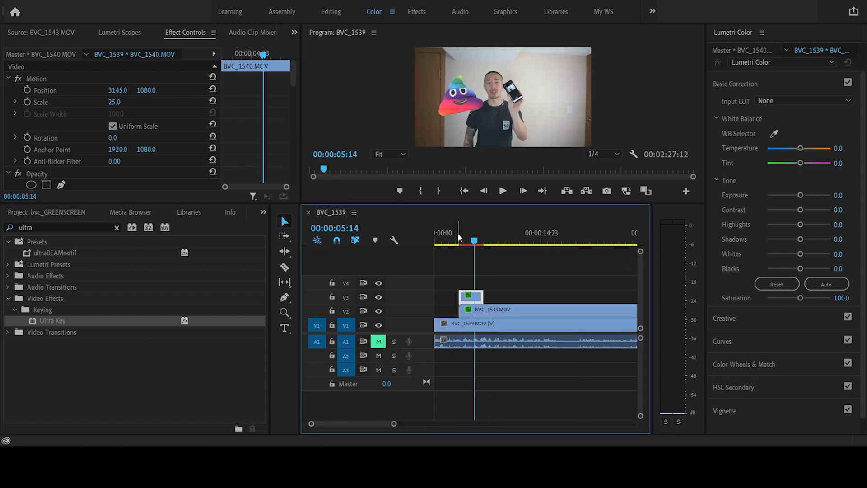
key(-)
key(-)
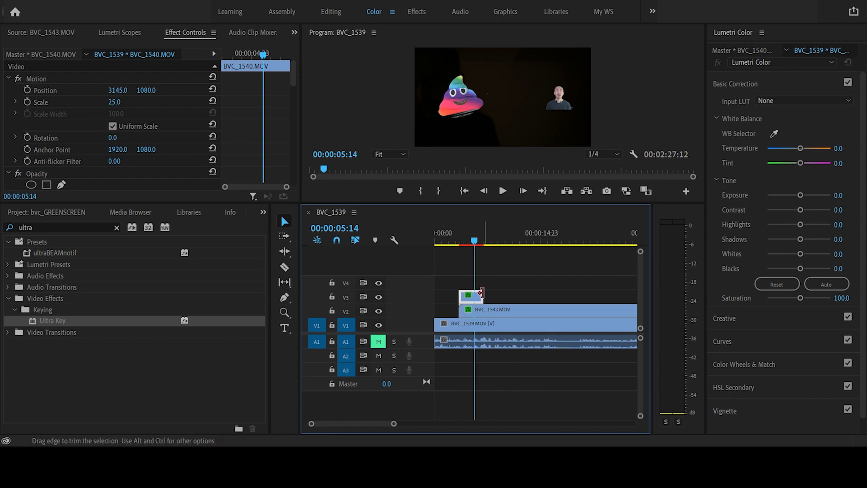
Step: Move the BVC_1540 clip along V3 to about 00:00:14 and put the playhead on it at 00:00:15:15
drag(474, 298, 549, 297)
click(546, 241)
key(=)
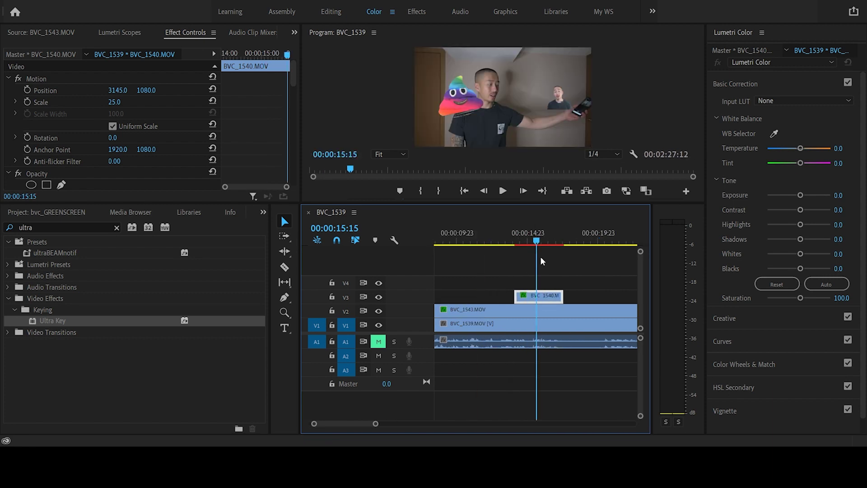
Step: Set the BVC_1540 clip's Scale to 43, Rotation to 23° and Position to 2547, 950
click(115, 103)
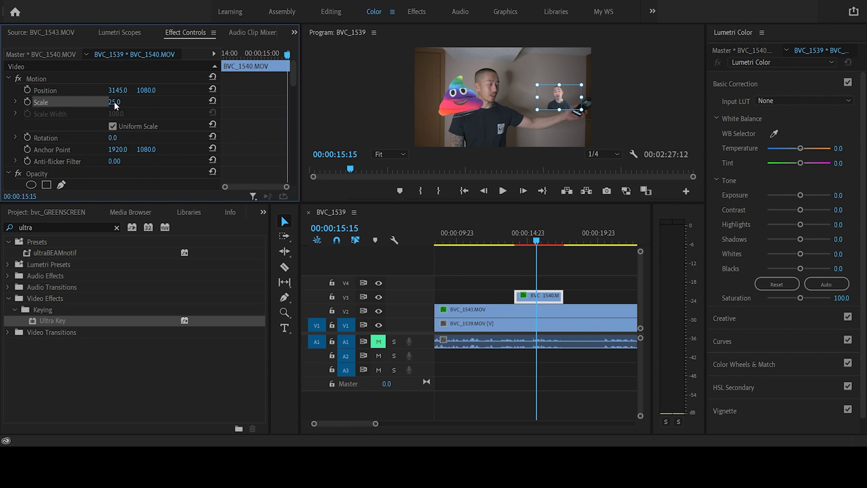
mouse_move(114, 102)
mouse_down()
mouse_move(125, 94)
mouse_move(106, 90)
mouse_move(150, 90)
mouse_move(117, 90)
mouse_up()
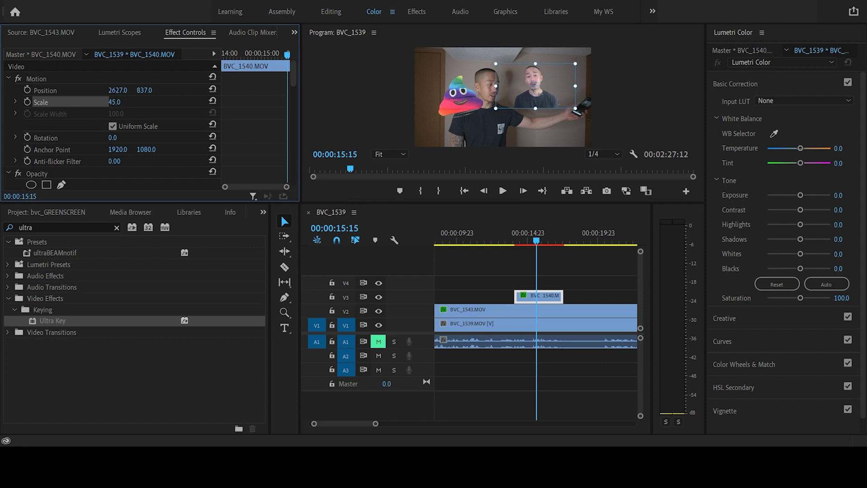
drag(115, 101, 123, 138)
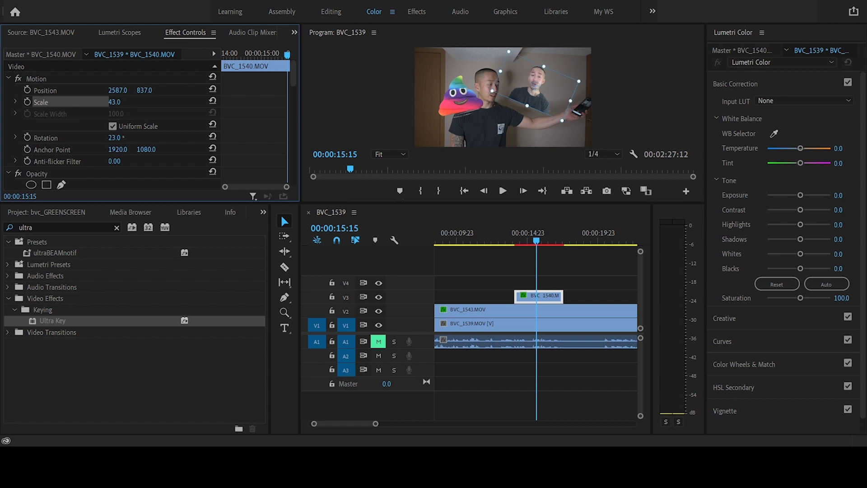
drag(122, 90, 169, 90)
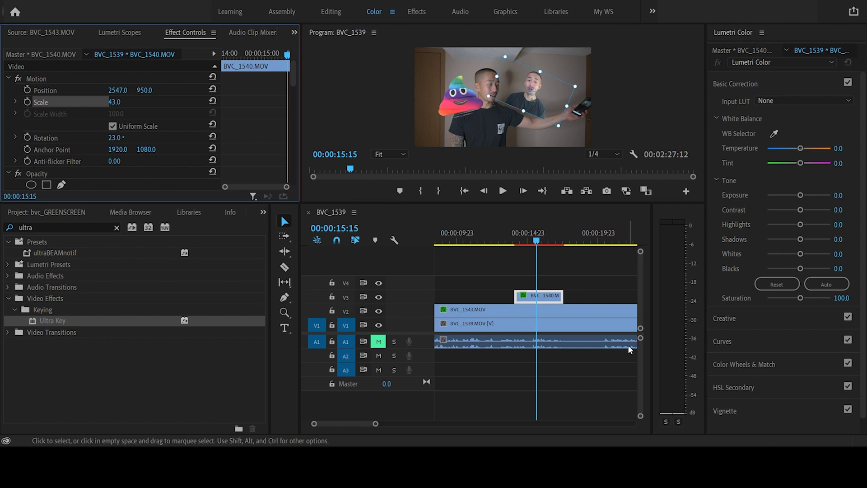
Step: Deselect the BVC_1540 clip and scrub to 00:00:16:15 to check both overlays on BVC_1539
click(597, 355)
key(minus)
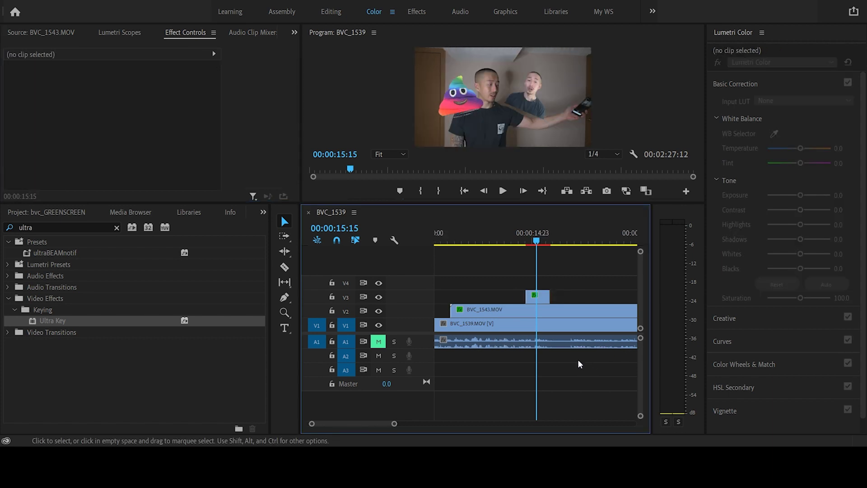
drag(529, 230, 544, 238)
key(equal)
key(minus)
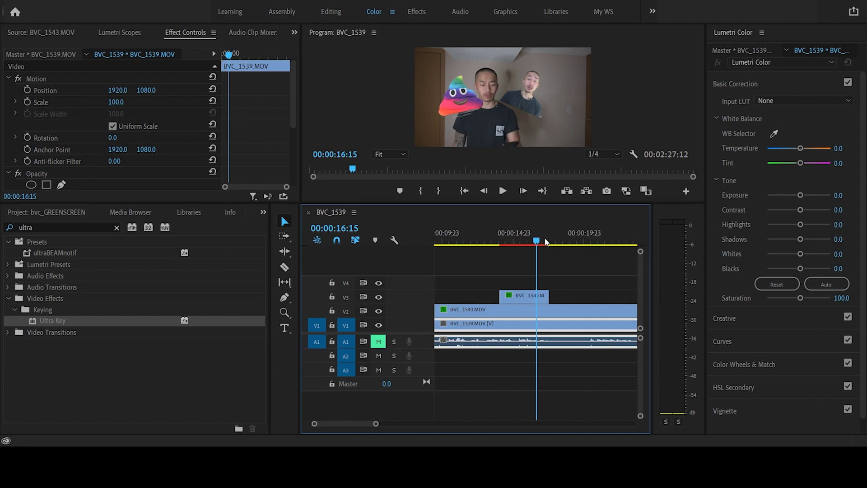